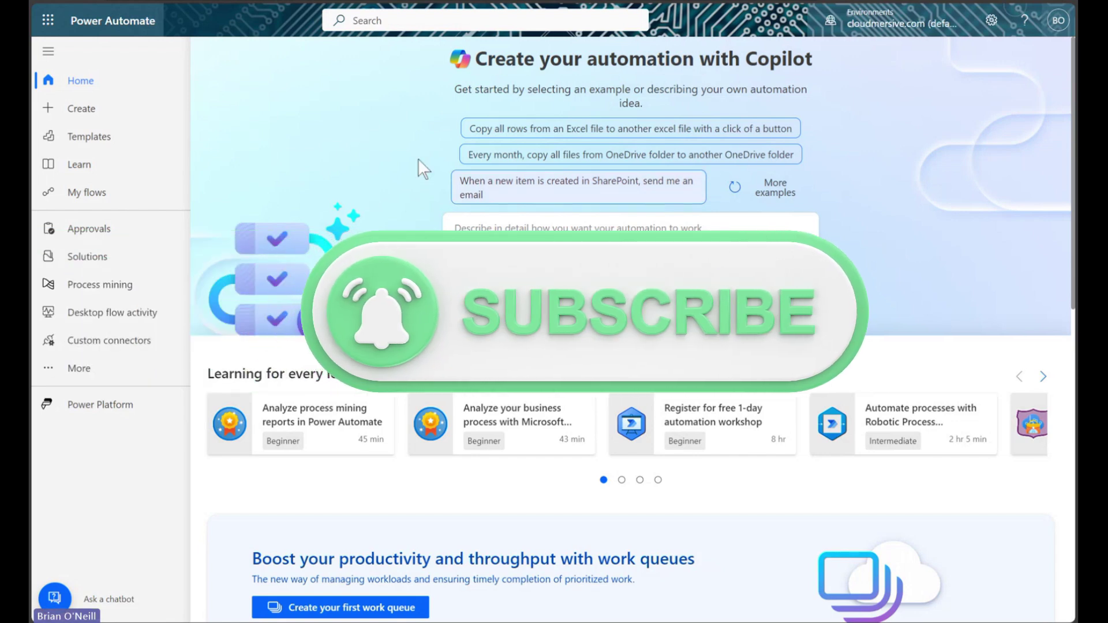
Create an automated cloud flow triggered by SharePoint 'When an item is created', closing the Copilot pane.
click(107, 105)
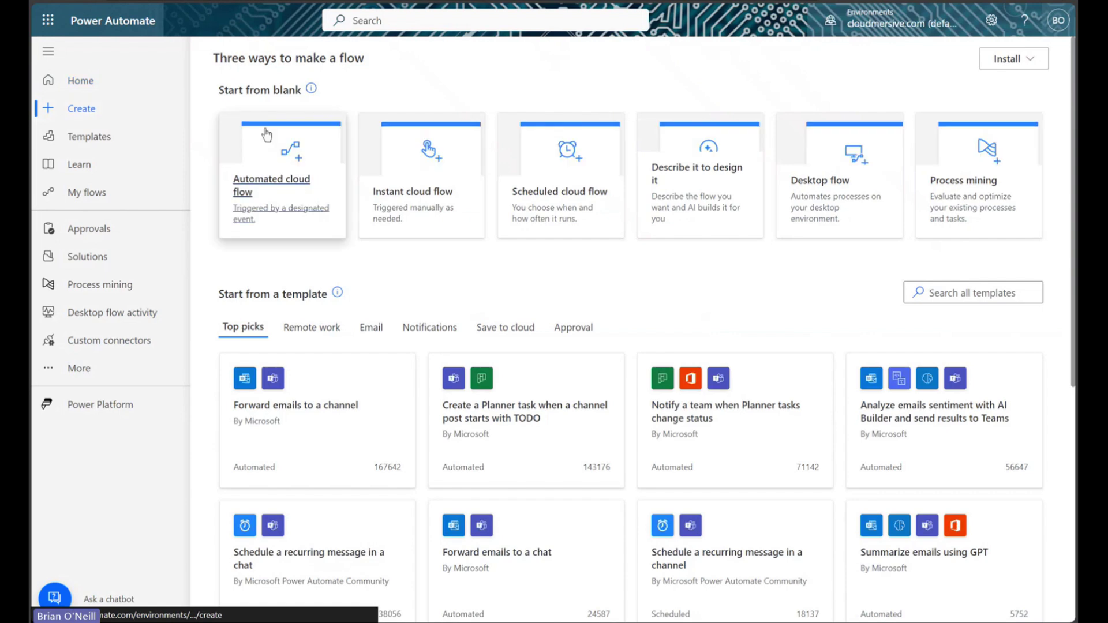
click(296, 180)
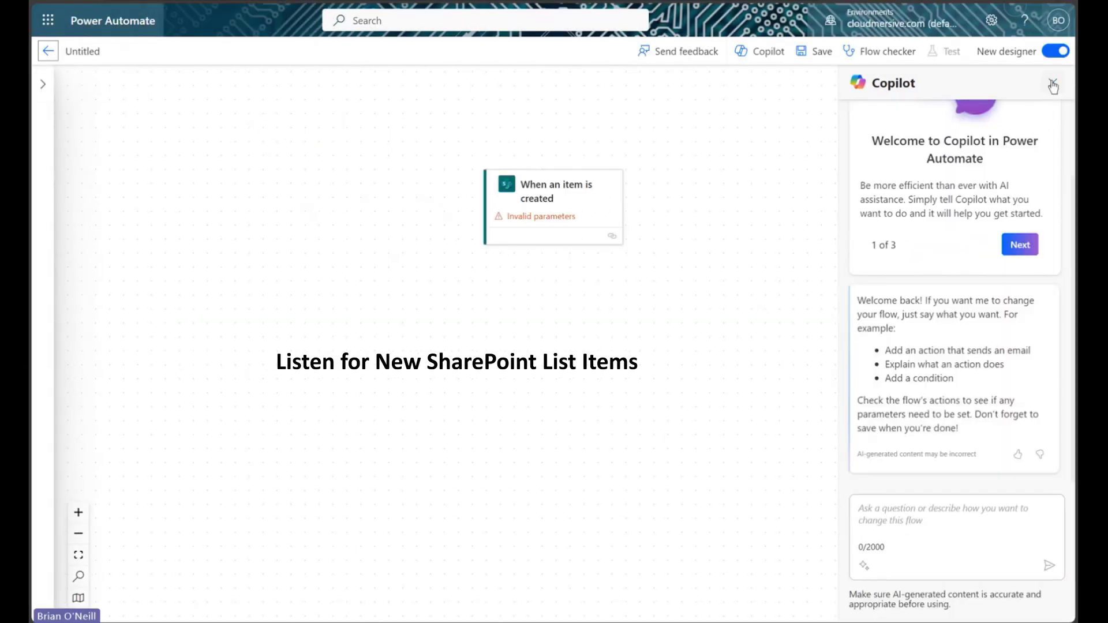
click(1053, 86)
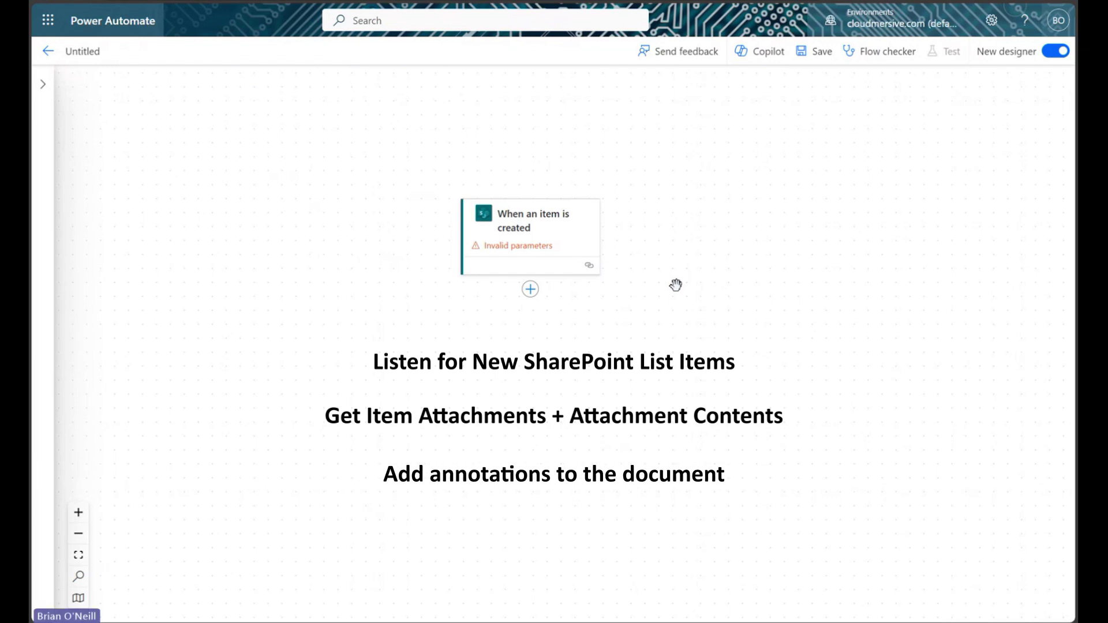
drag(700, 289, 702, 258)
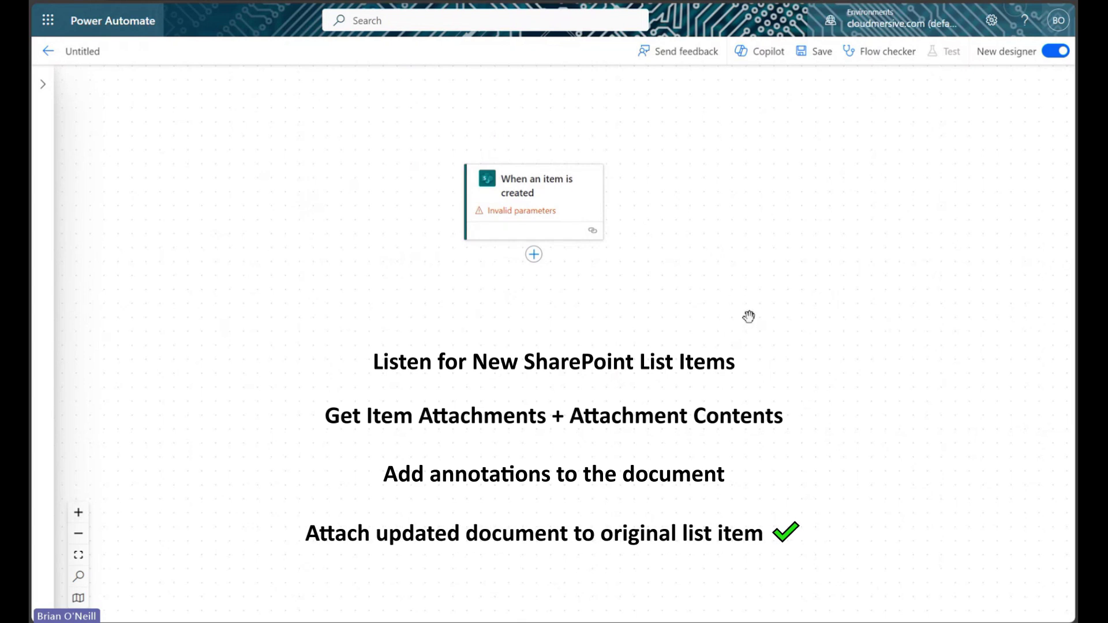
Set the trigger's Site Address to TestTeam and List Name to Compliance Review.
click(567, 222)
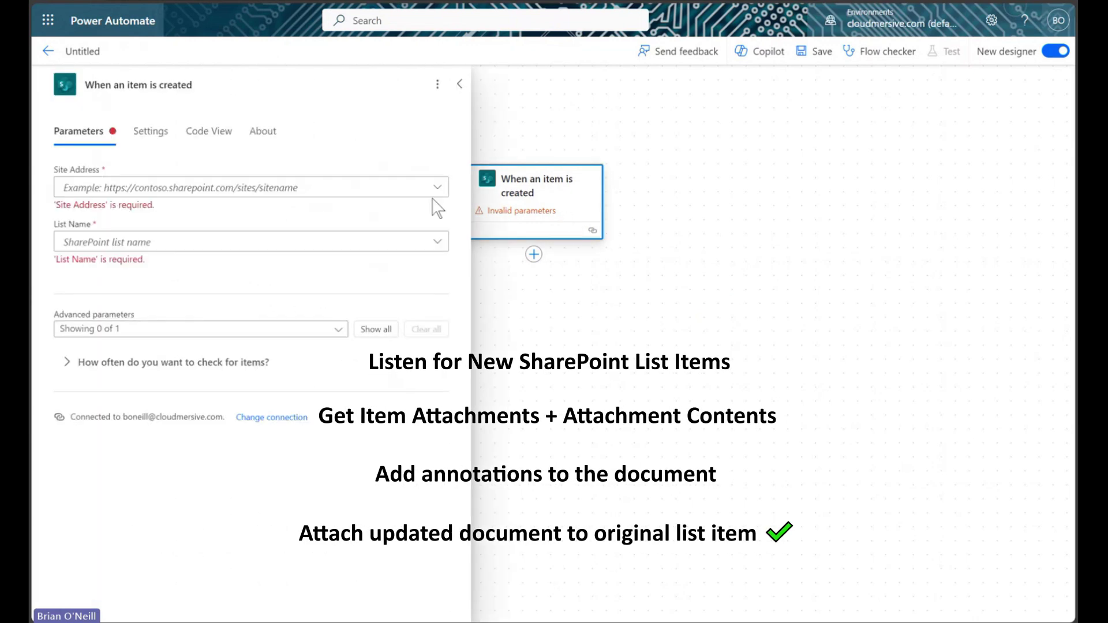
click(436, 193)
click(309, 333)
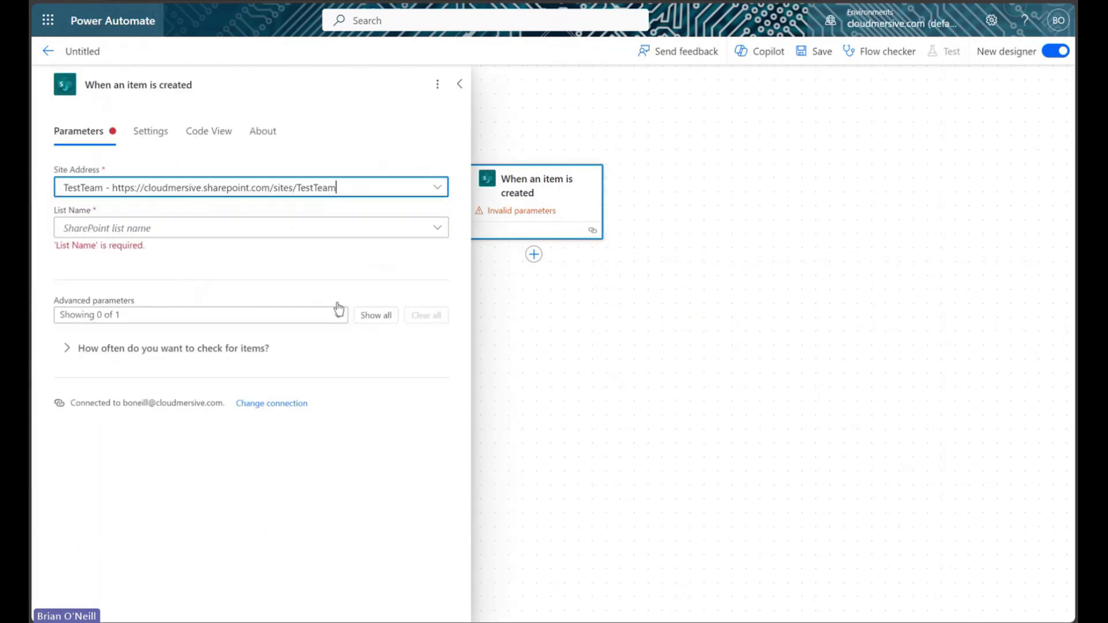
click(438, 227)
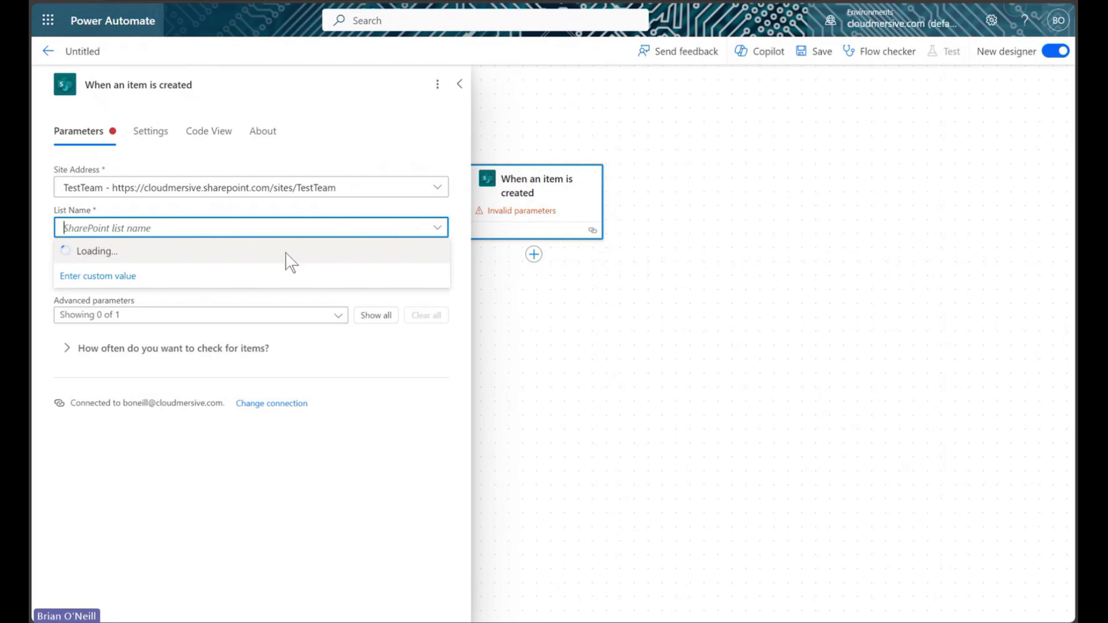
click(273, 254)
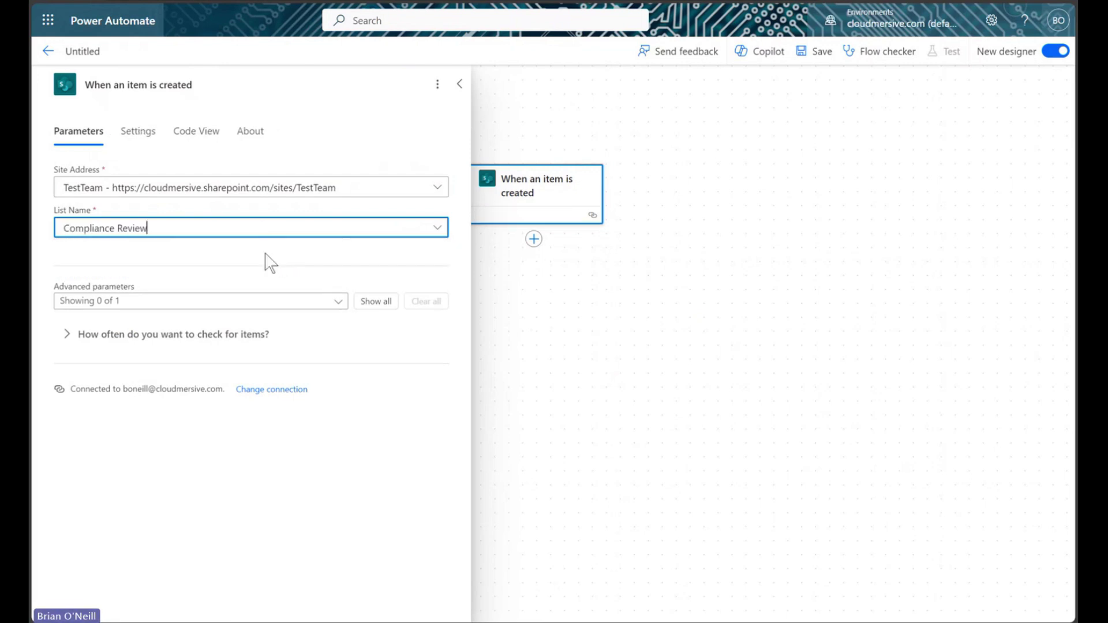
click(355, 343)
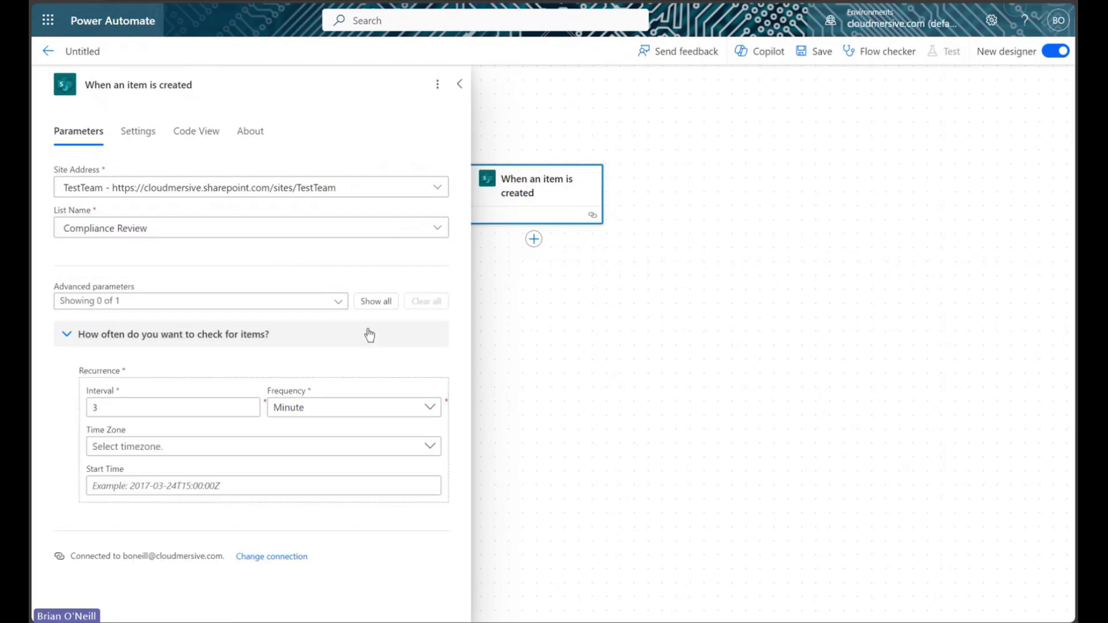
click(460, 88)
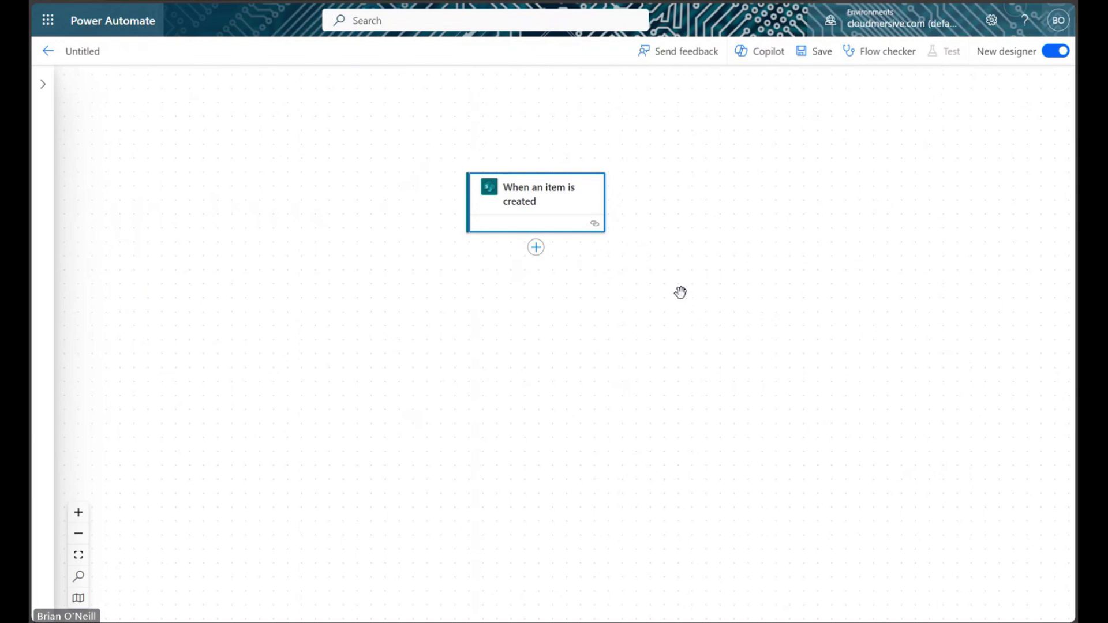
Add a SharePoint Get attachments step with Id set to the new item's ID.
click(534, 249)
click(583, 247)
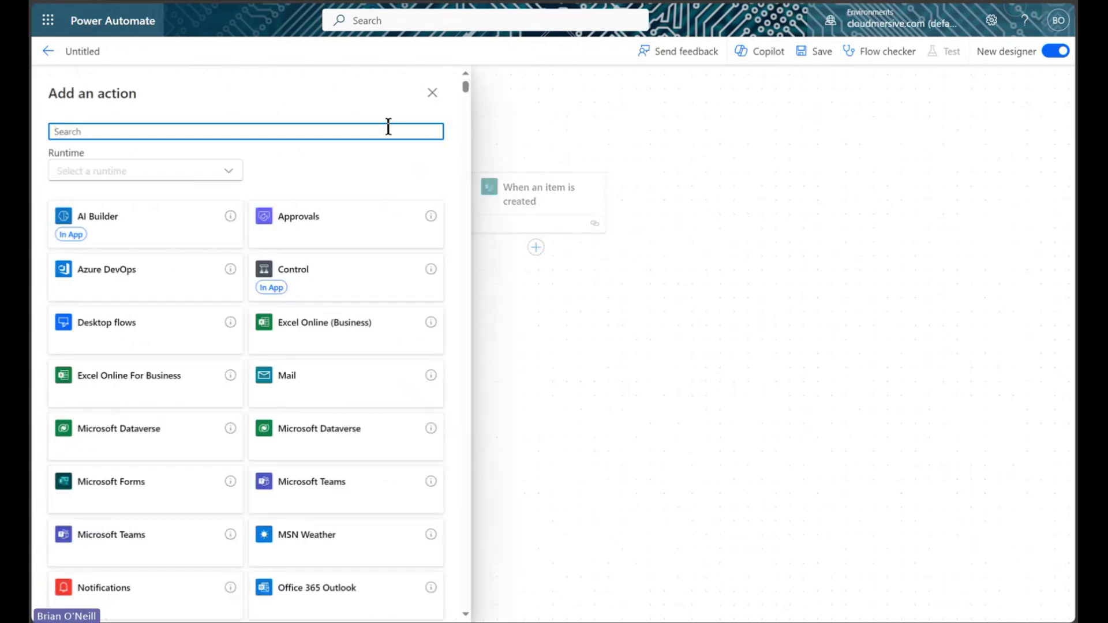
text(get attachments)
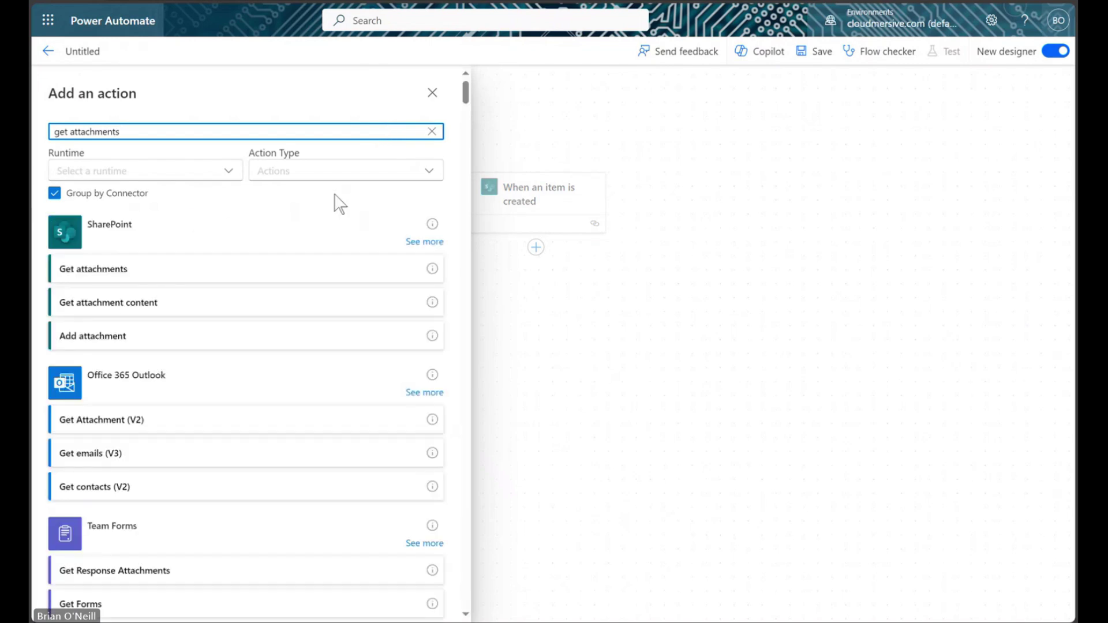
click(318, 268)
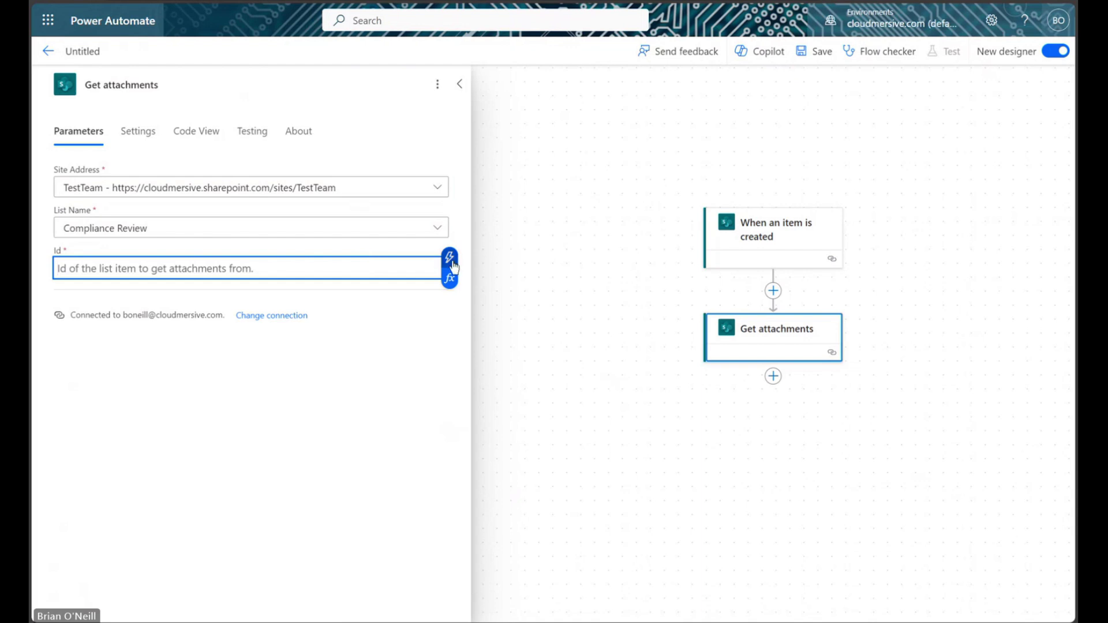
click(453, 266)
click(507, 360)
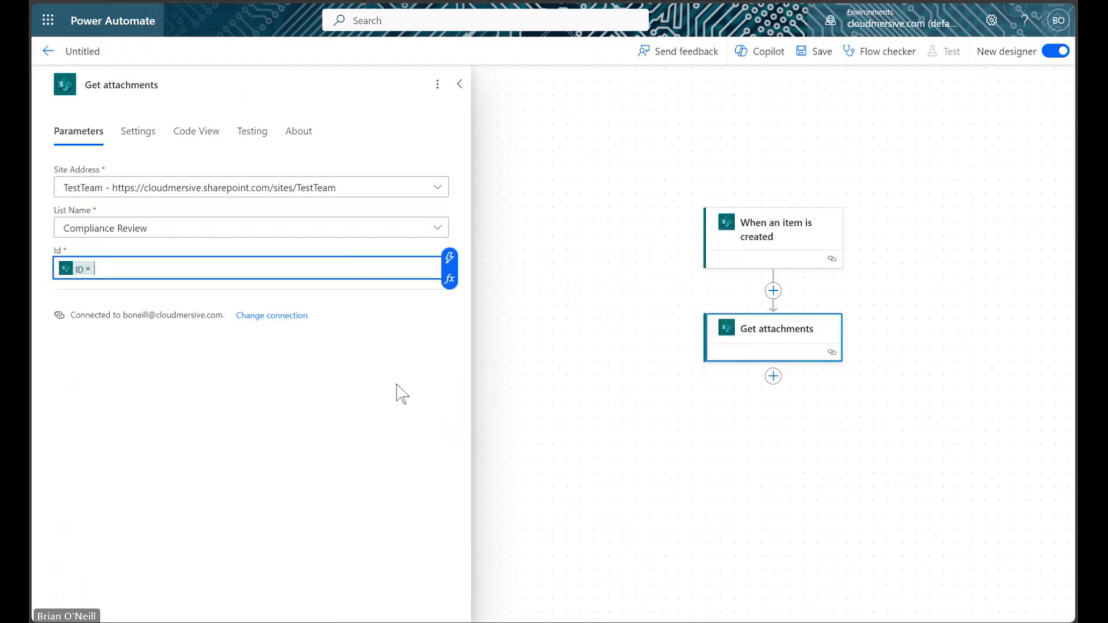
click(461, 84)
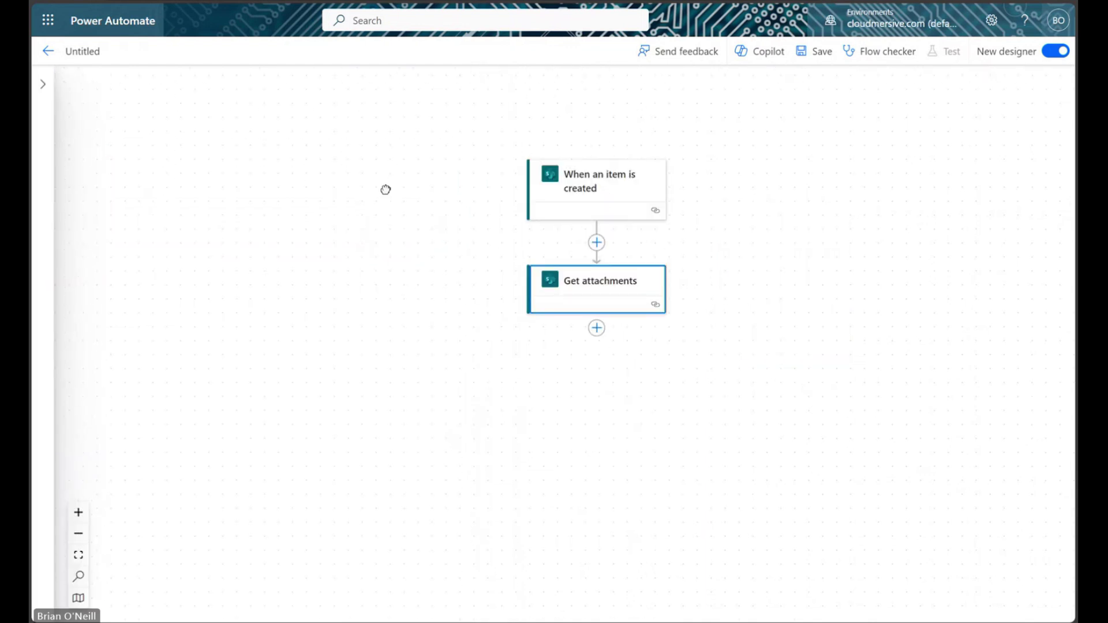
Add Get attachment content with Id = ID and File Identifier = attachment Id, creating a For each loop.
click(544, 321)
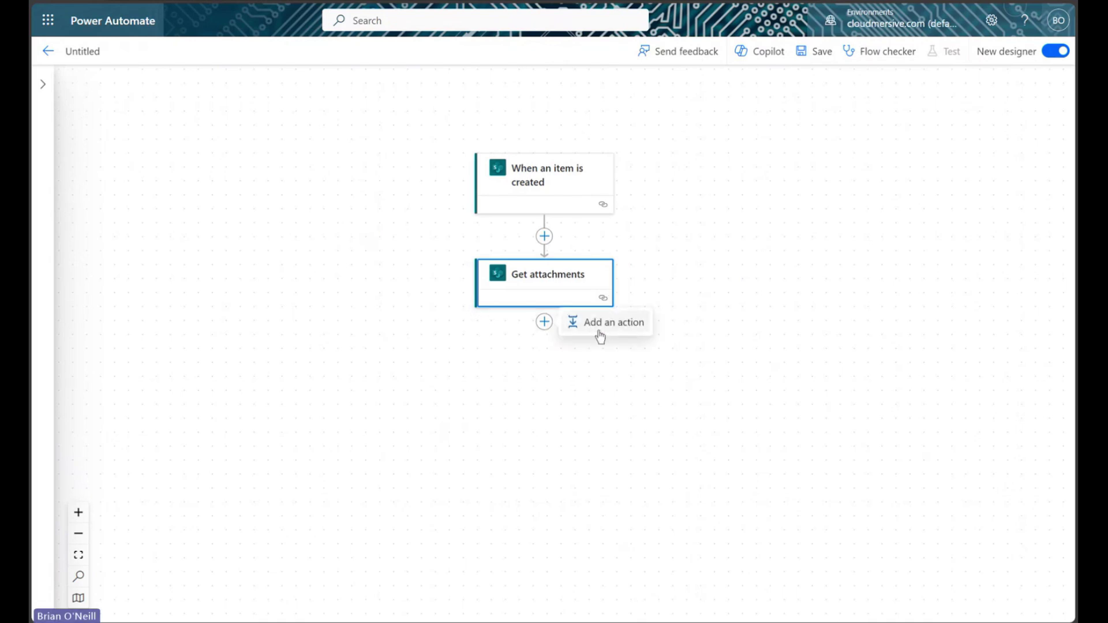
click(598, 329)
click(393, 132)
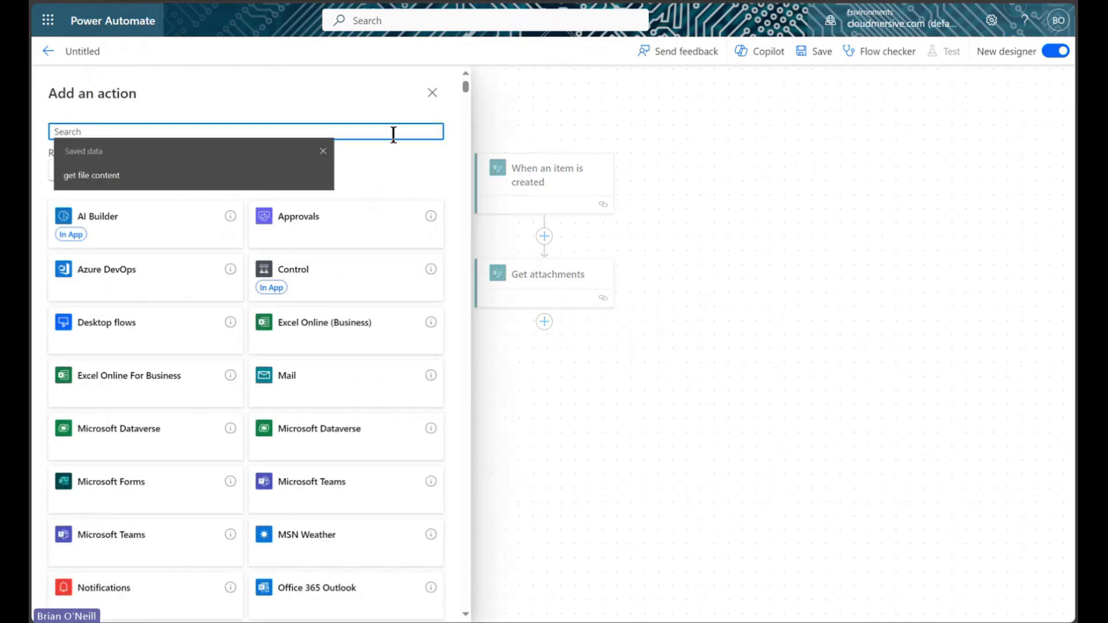
text(get attachment onte)
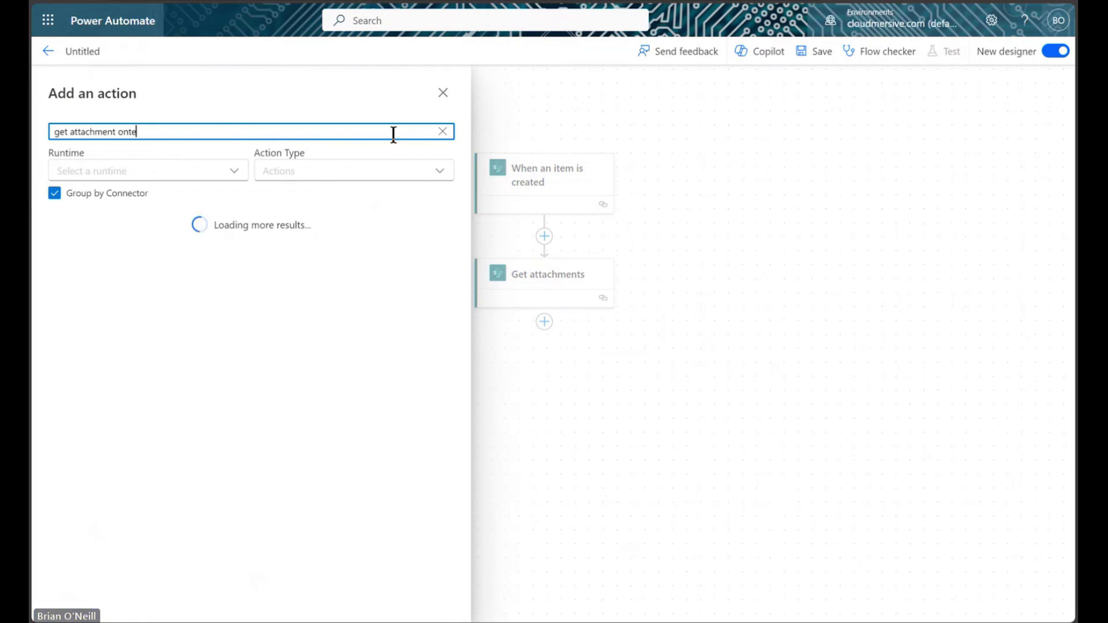
text(nt)
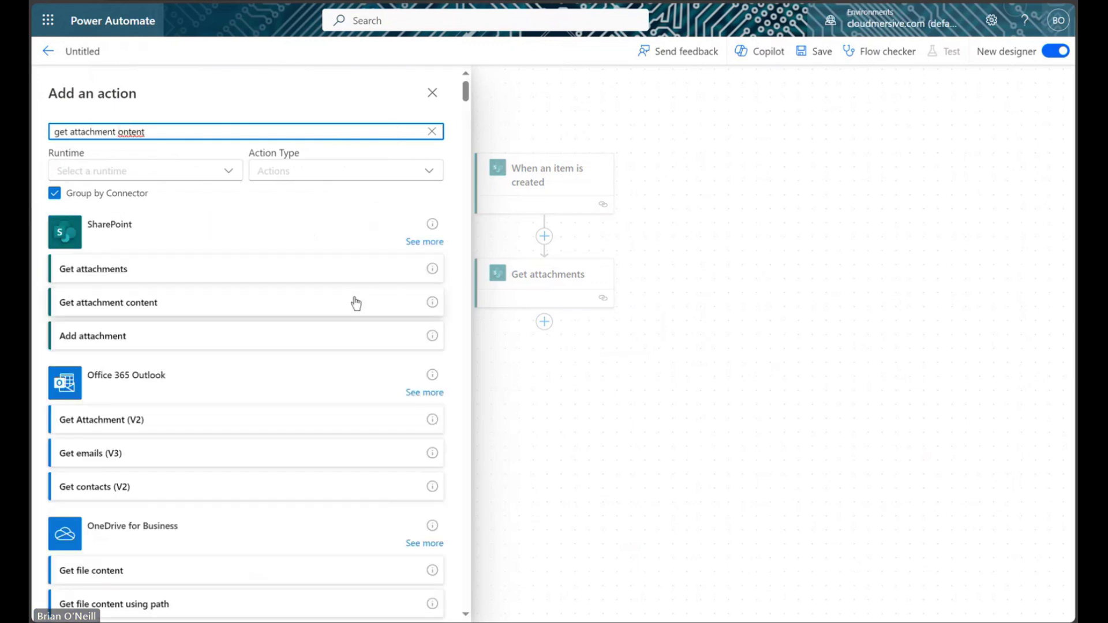
click(354, 300)
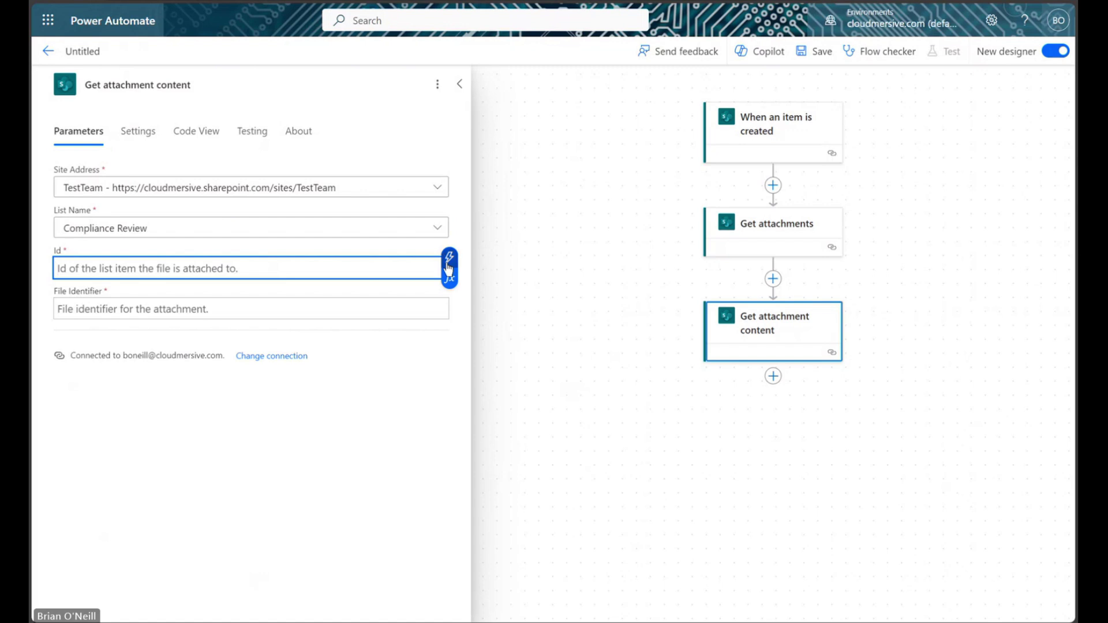
click(449, 257)
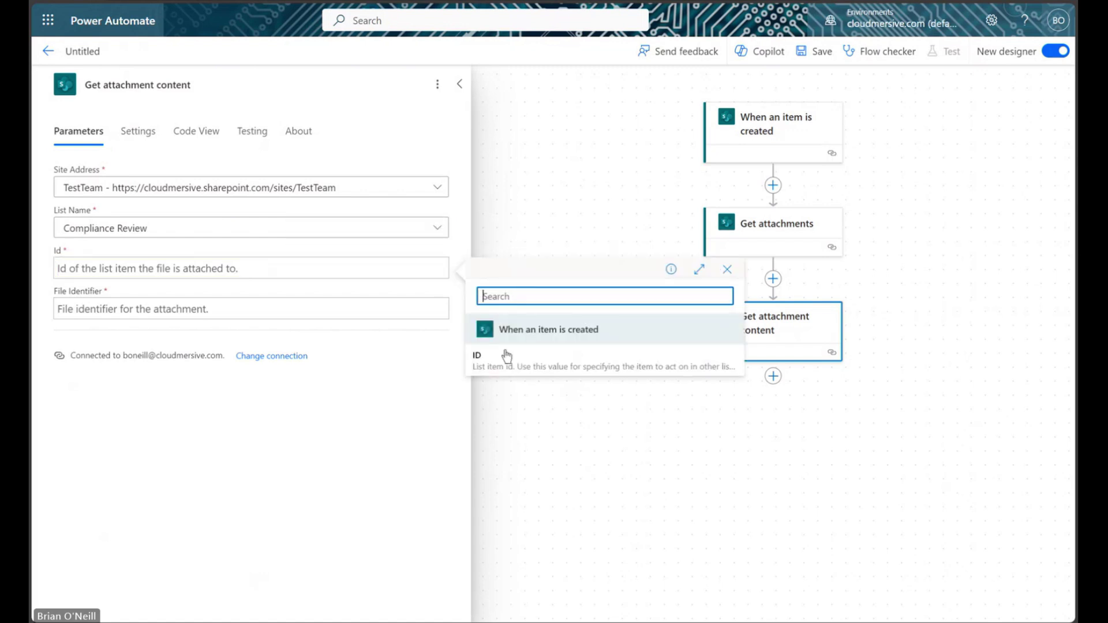
click(519, 371)
click(341, 305)
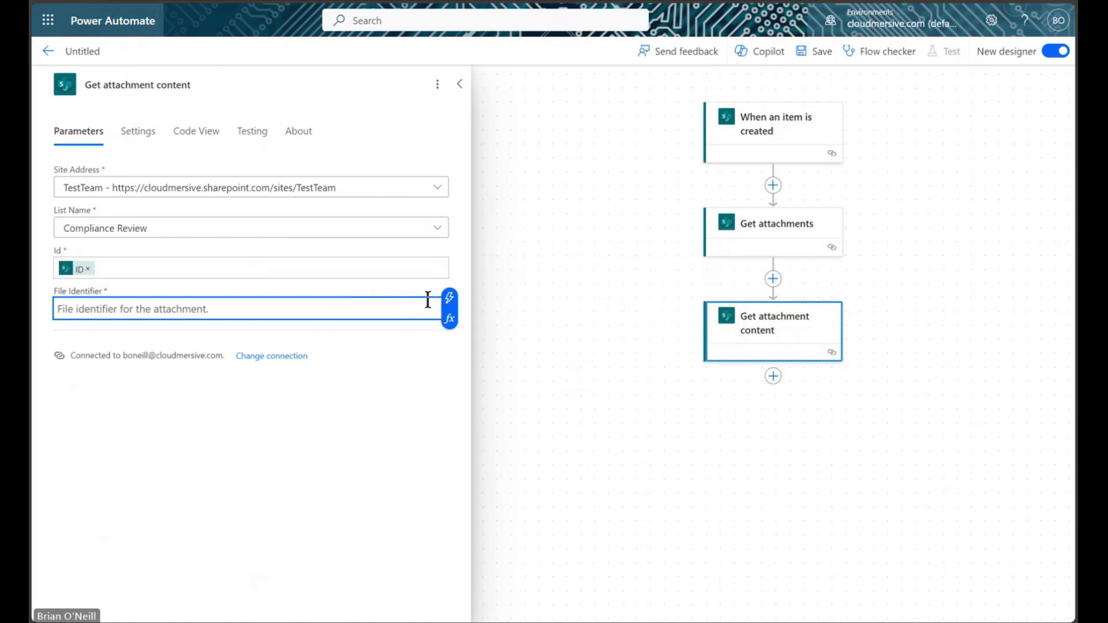
click(449, 298)
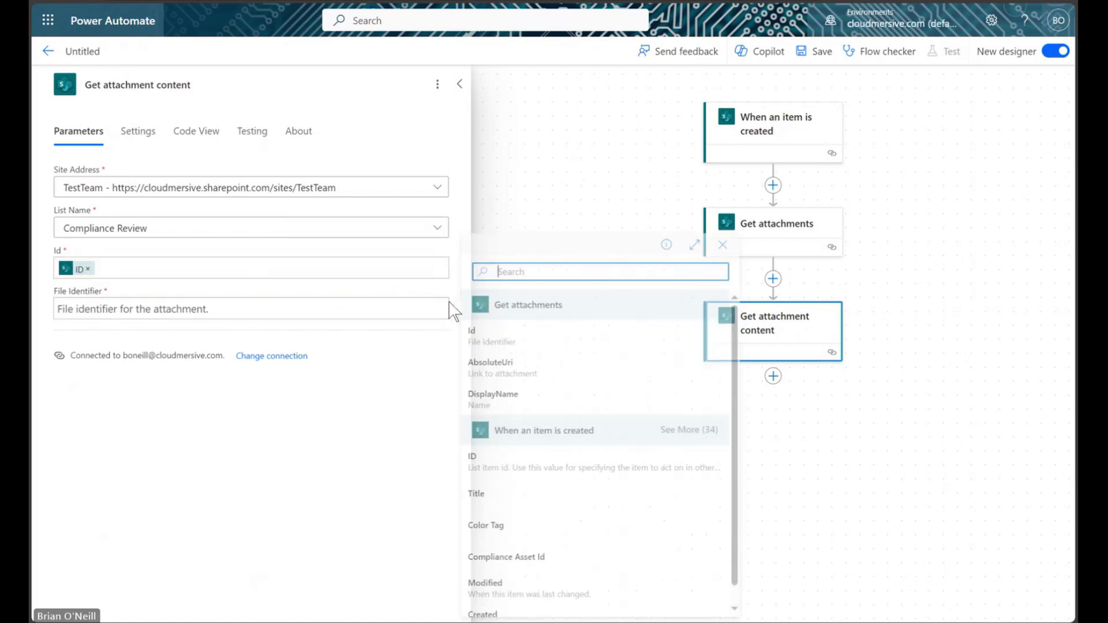
click(542, 345)
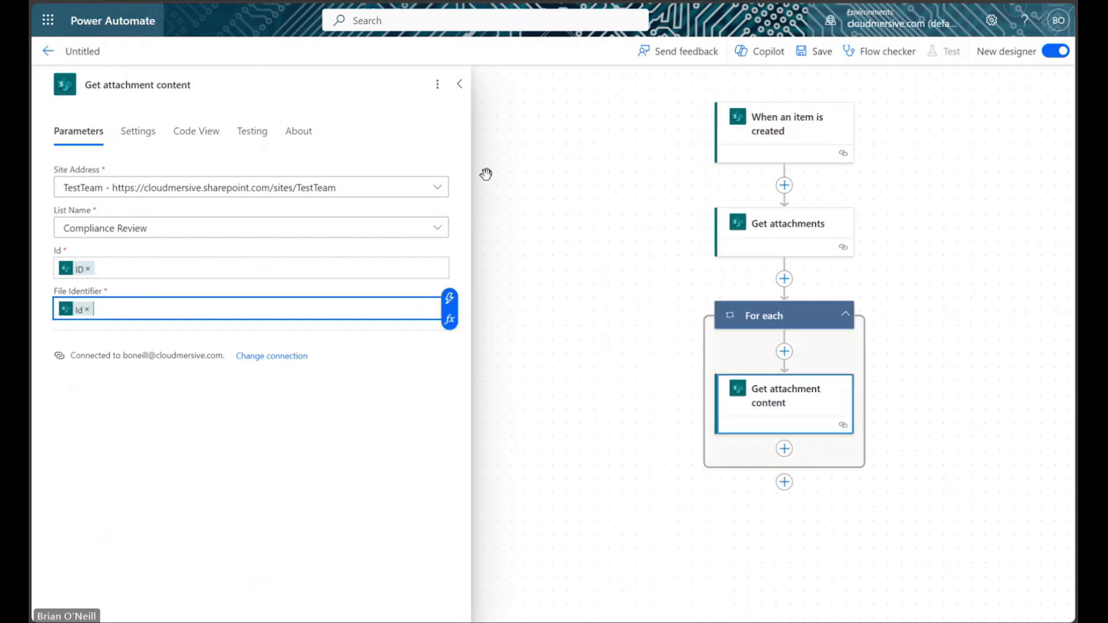
click(458, 85)
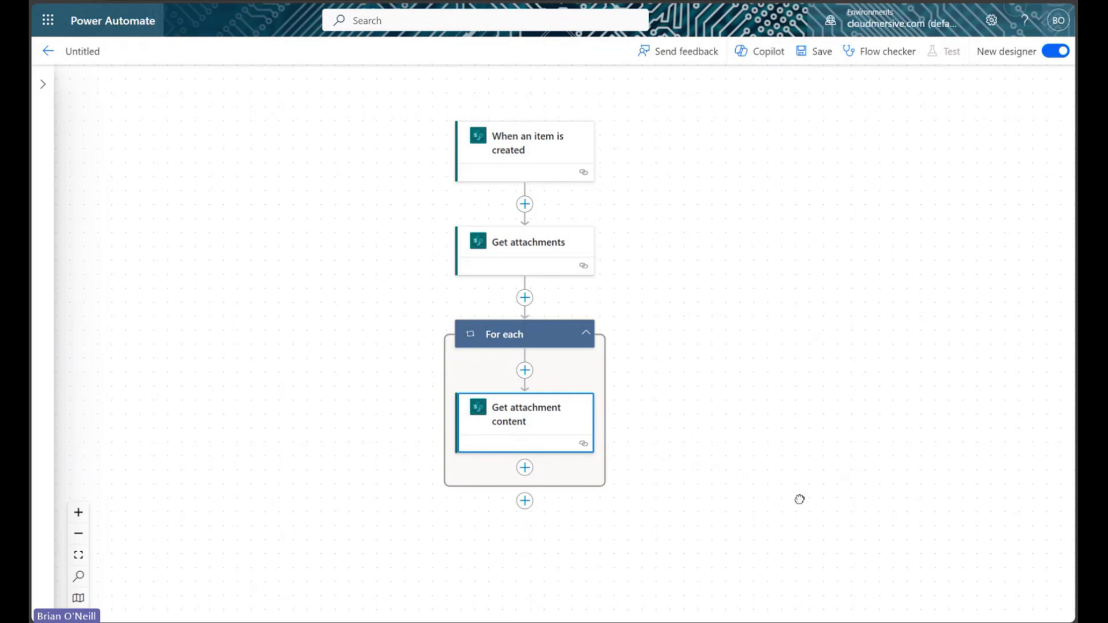
Search the action catalogue inside the For each loop and list all Cloudmersive PDF connector actions.
drag(799, 499, 797, 469)
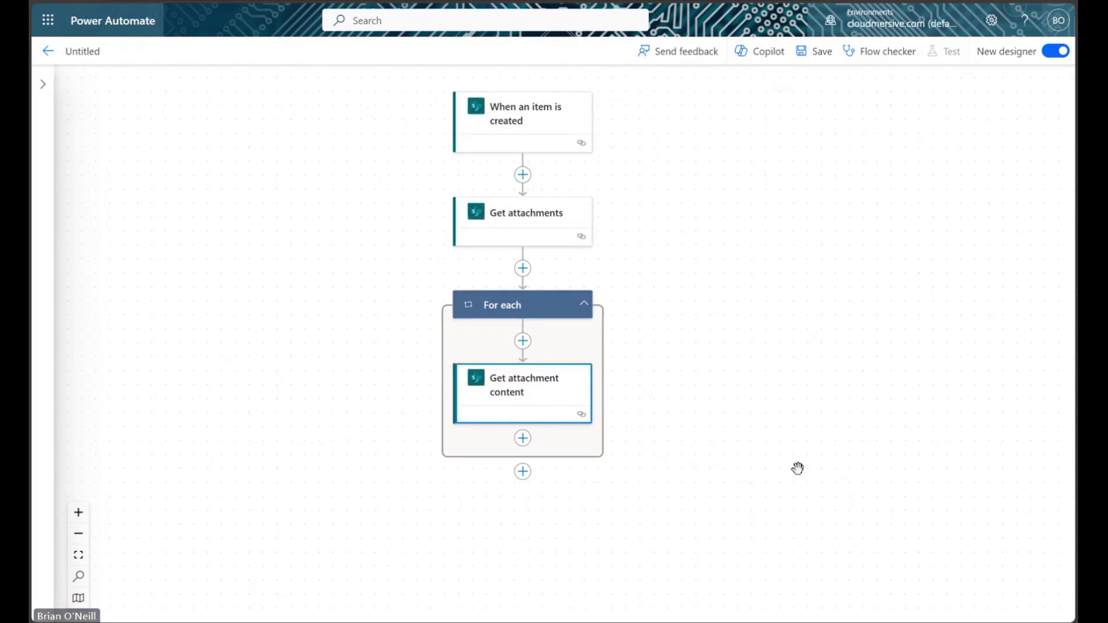
click(522, 440)
click(564, 440)
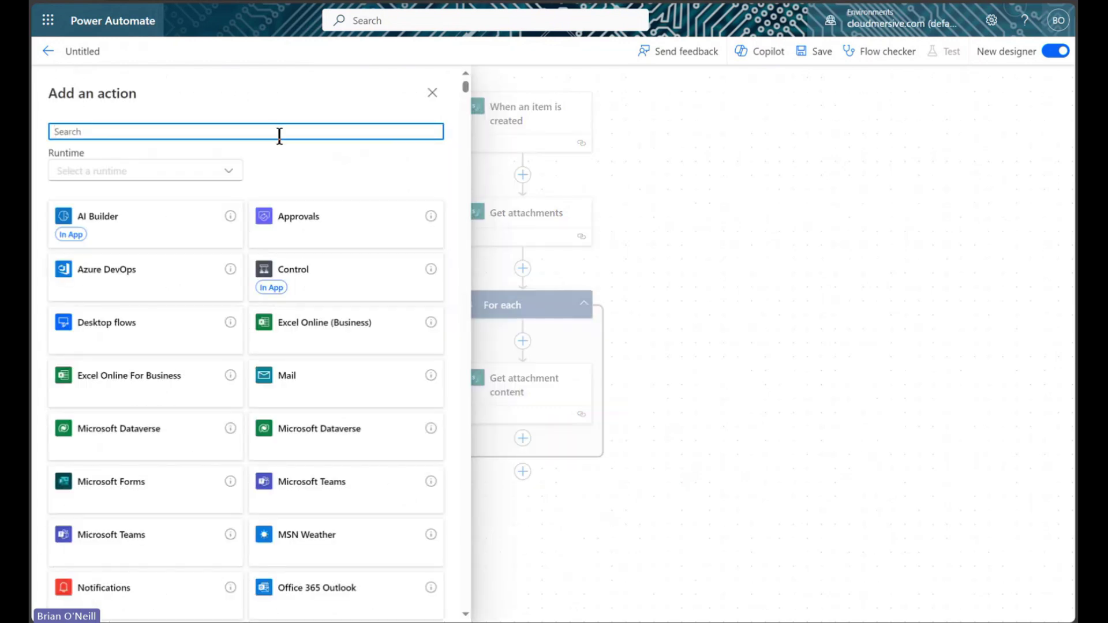
text(cloudmersive)
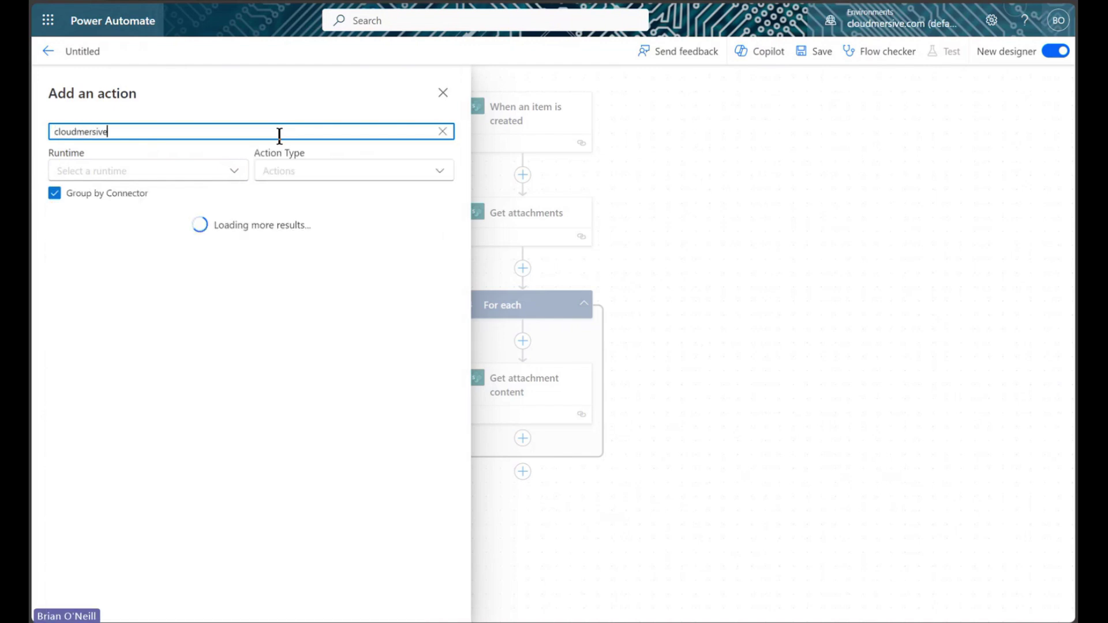
scroll(279, 381, down, 4)
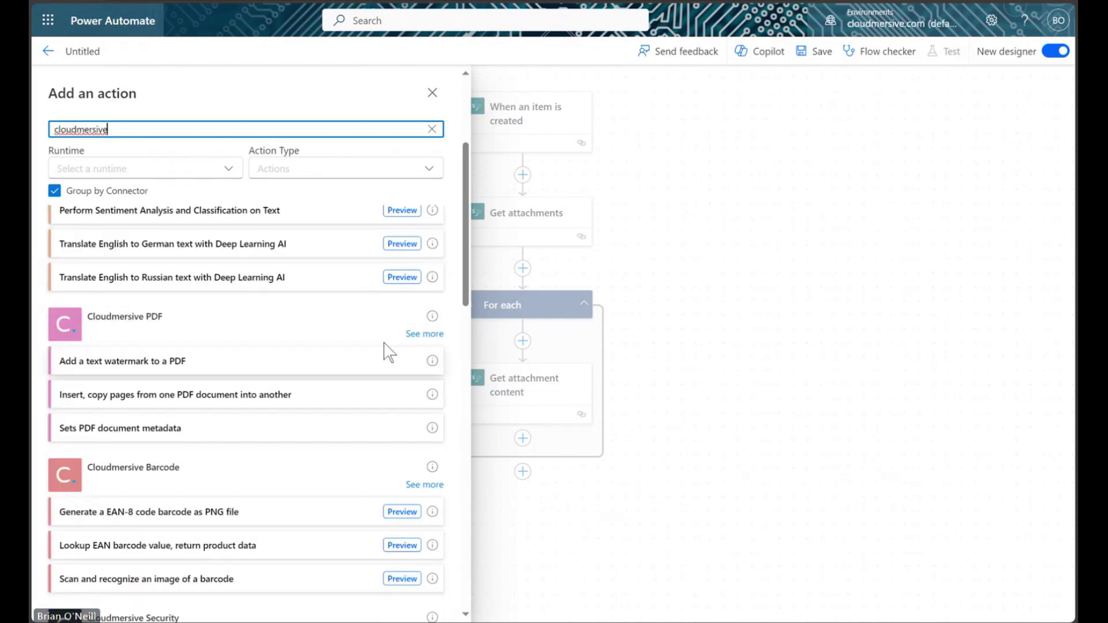
click(419, 335)
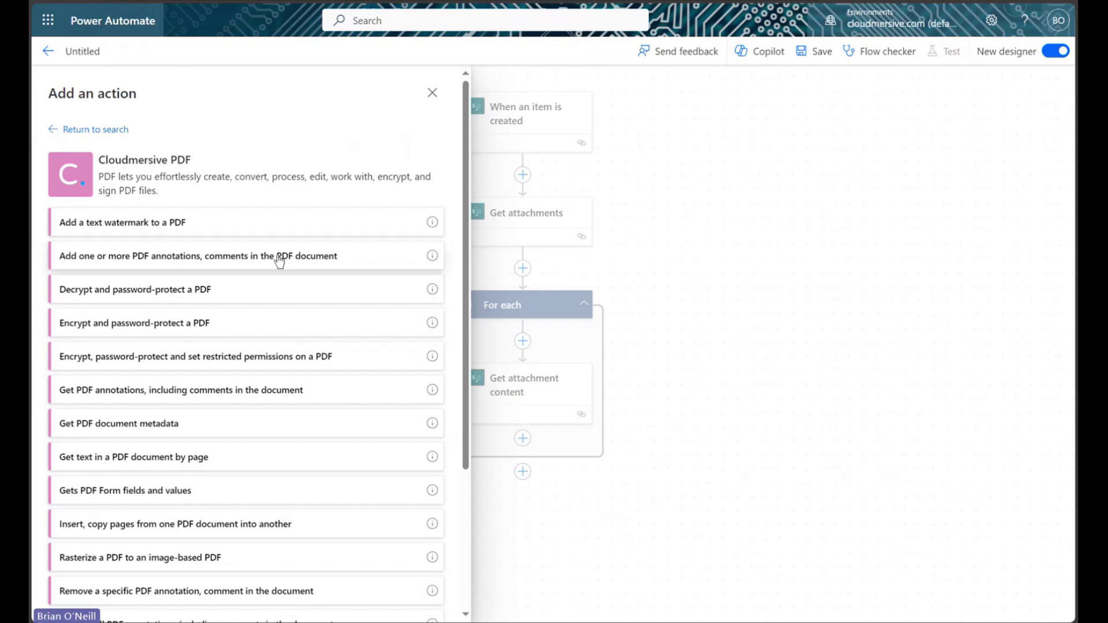
Add 'Add one or more PDF annotations, comments in the PDF document' below Get attachment content.
click(280, 260)
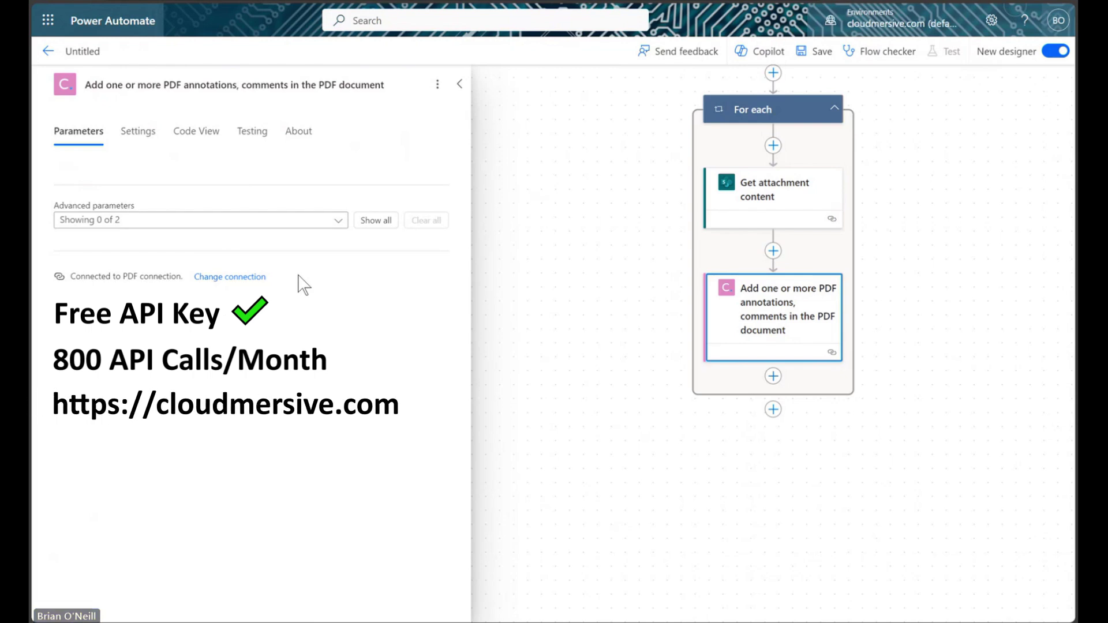
Show advanced parameters, add an annotation entry, and set InputFileBytes to Attachment Content.
click(375, 222)
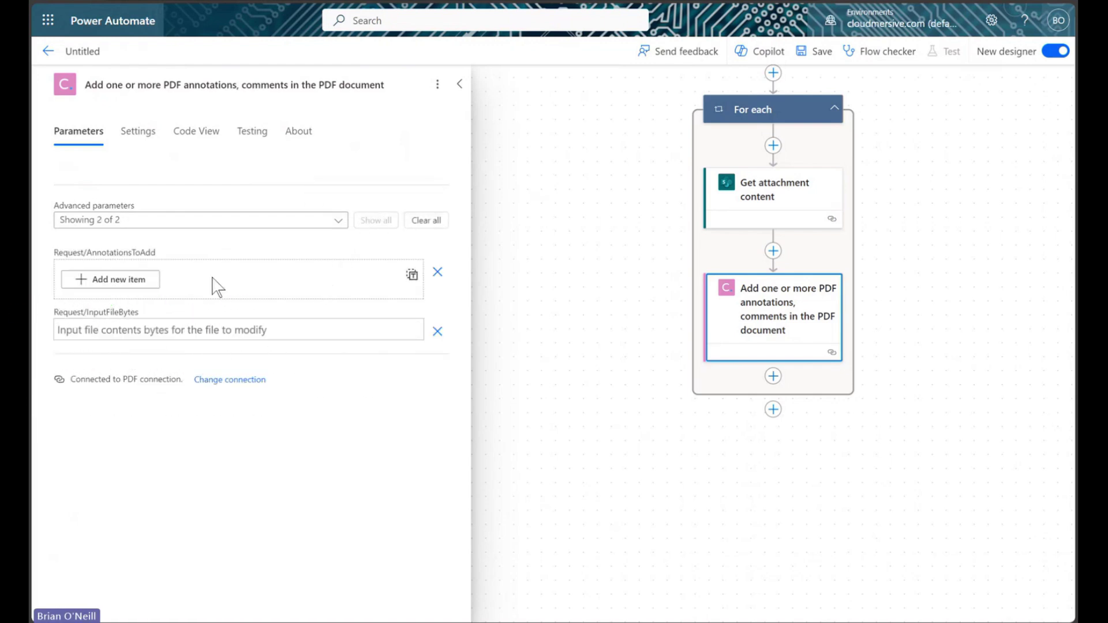
click(123, 279)
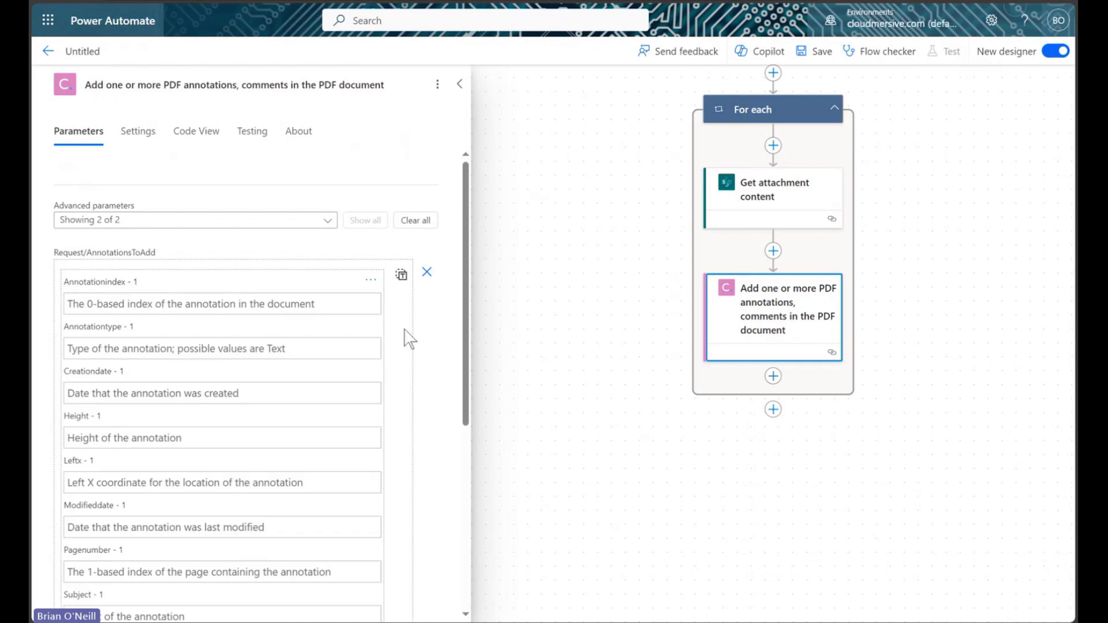
scroll(421, 369, down, 3)
scroll(423, 368, up, 1)
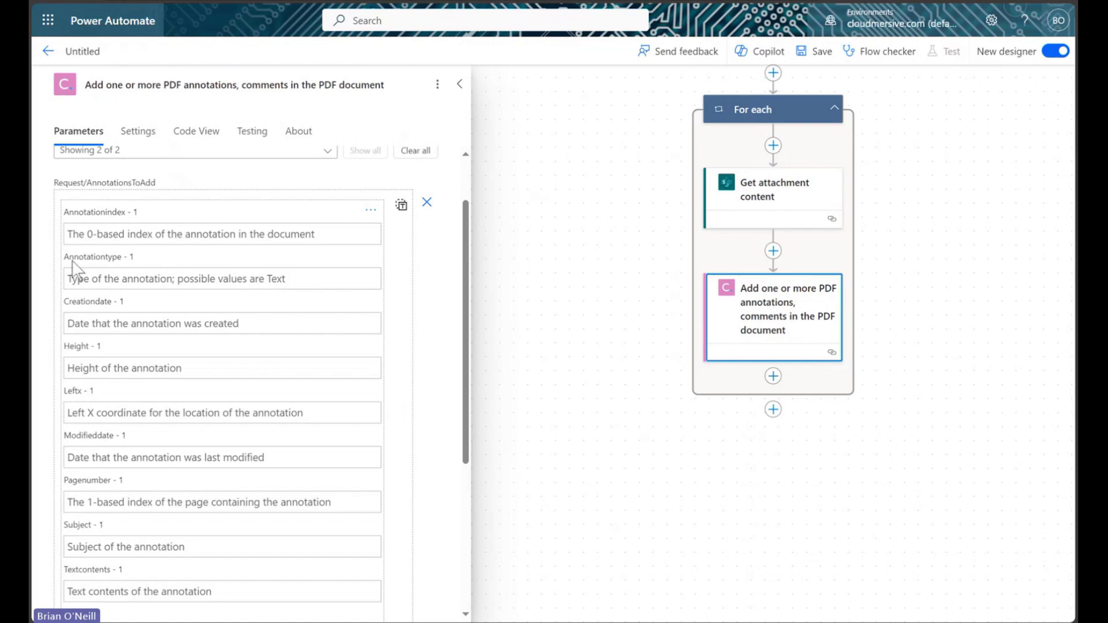
scroll(332, 401, down, 5)
click(173, 546)
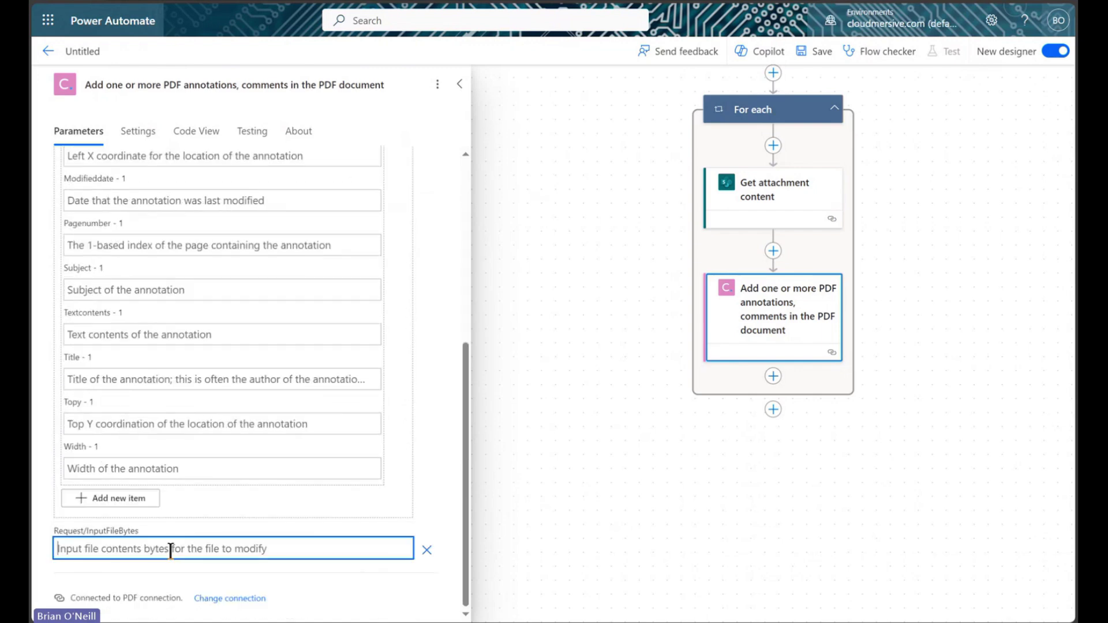
click(413, 538)
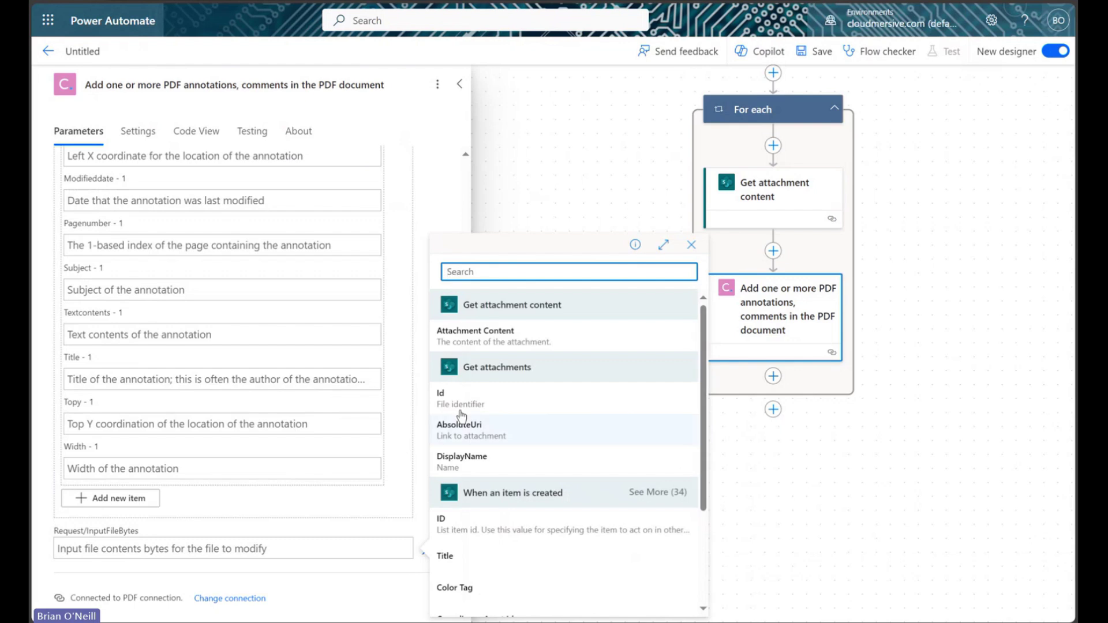
click(478, 338)
scroll(410, 297, up, 5)
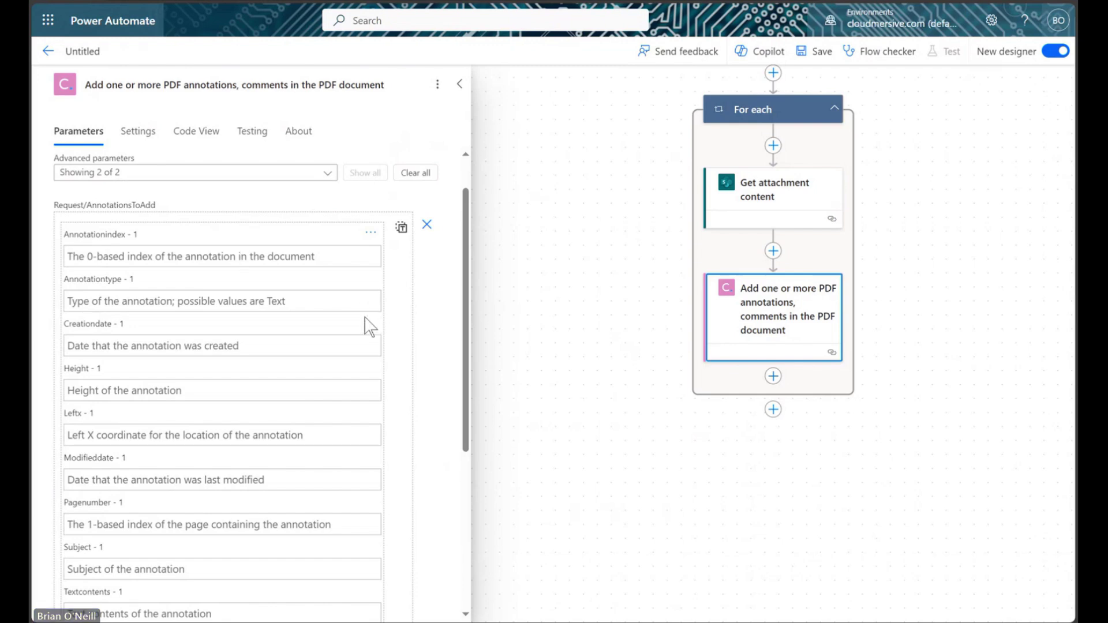
Give the annotation index 0, type Text, Created as date, left X 550 and top Y 504.
click(262, 257)
text(0)
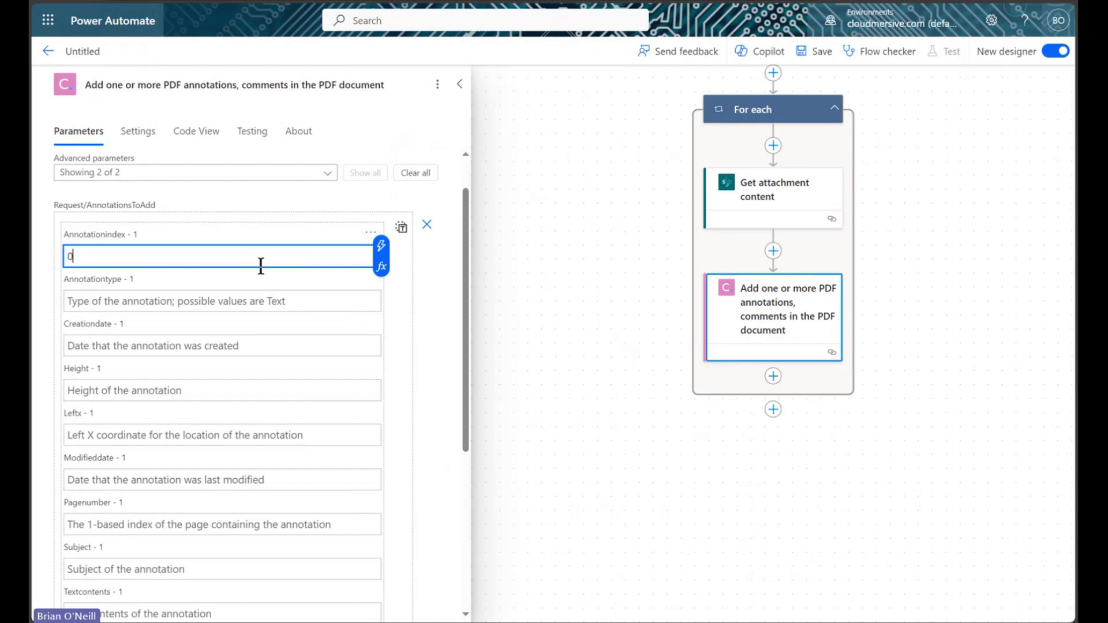
click(248, 298)
text(Text)
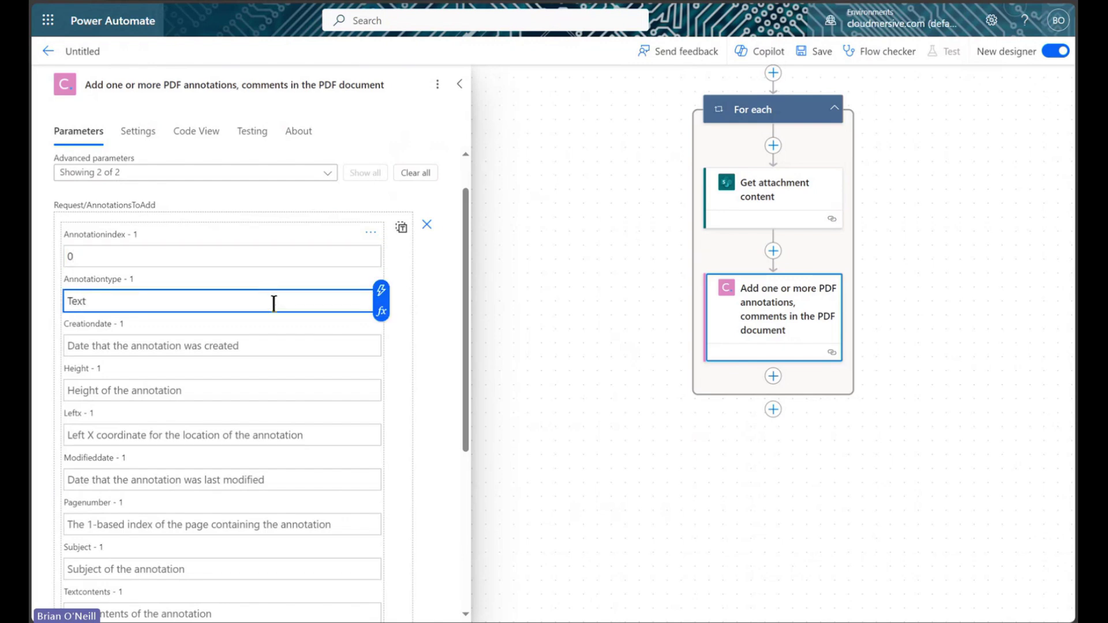
click(260, 344)
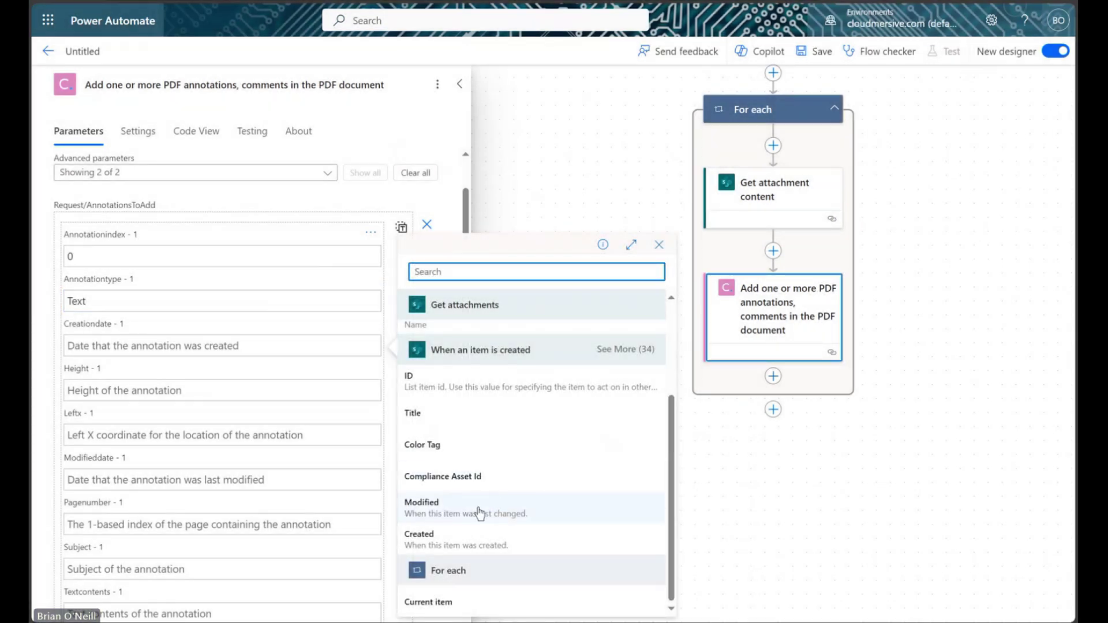
click(465, 542)
click(233, 436)
text(550)
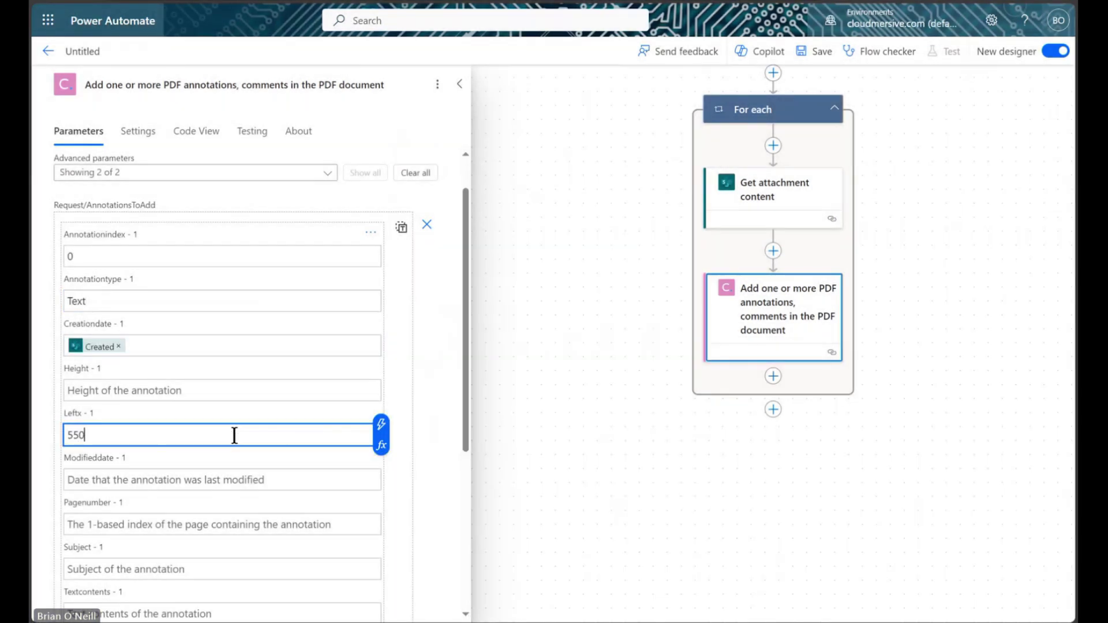
scroll(233, 436, down, 4)
click(180, 471)
text(504)
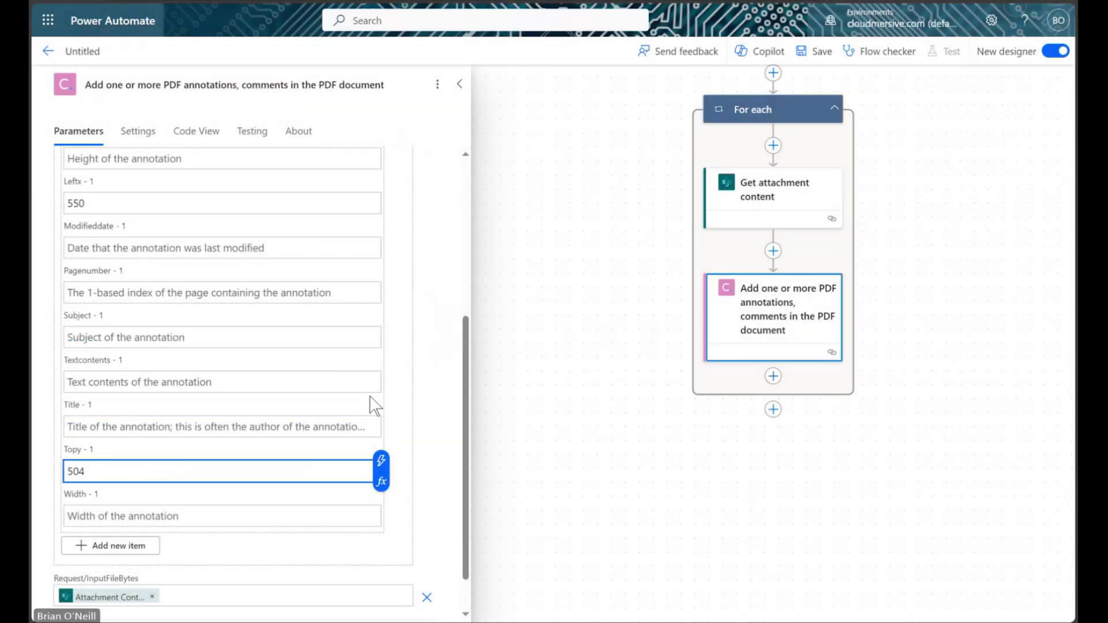
Set subject 'Feedback Required', text 'Please provide feedback on this page.', and a matching title.
click(166, 341)
text(Feedback Requ)
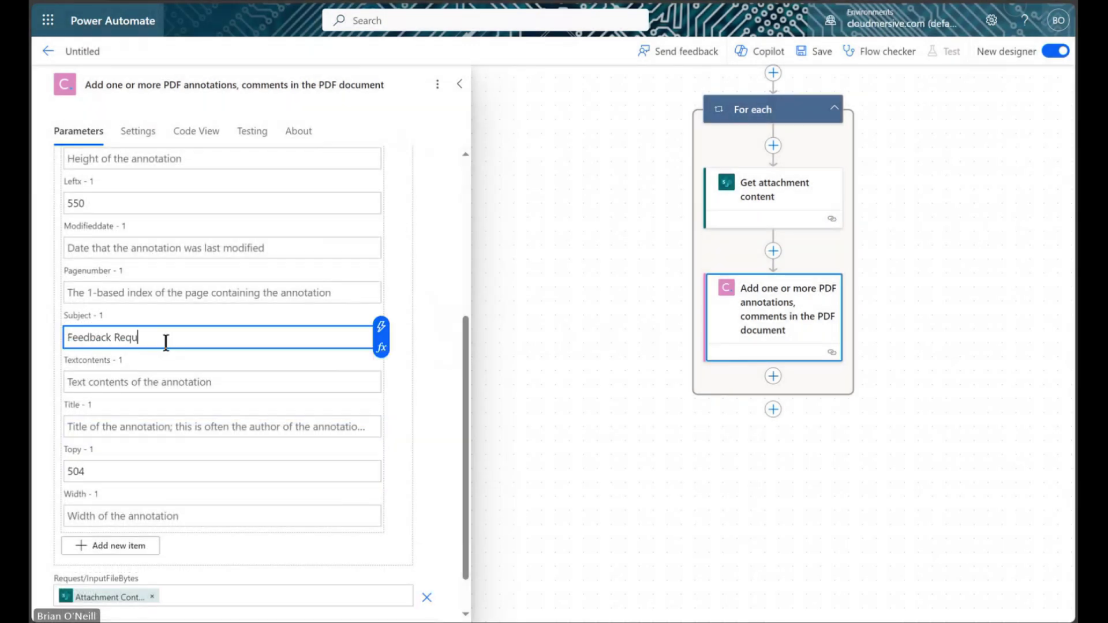
text(ired)
click(163, 381)
text(Please provide feedback o)
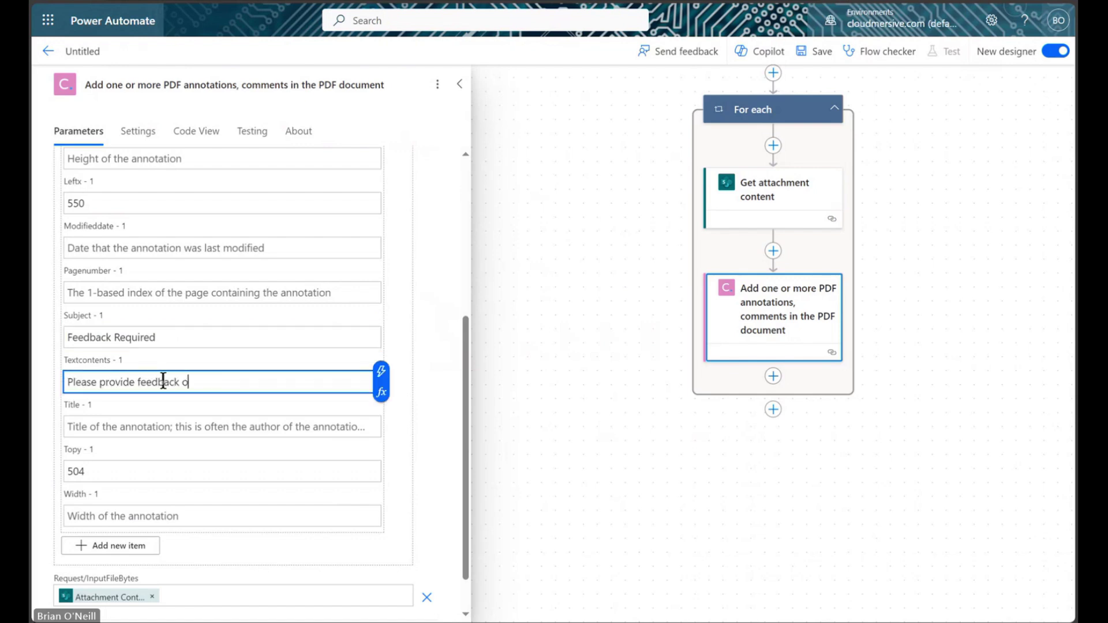
text(n this page.)
click(155, 427)
text(Feedback Request)
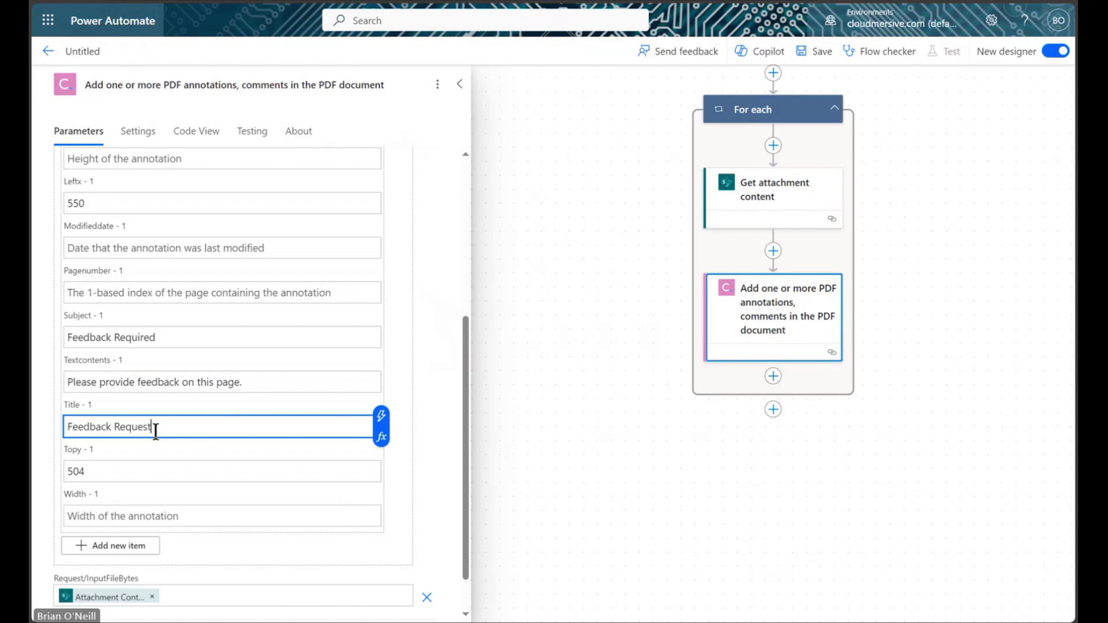
click(450, 487)
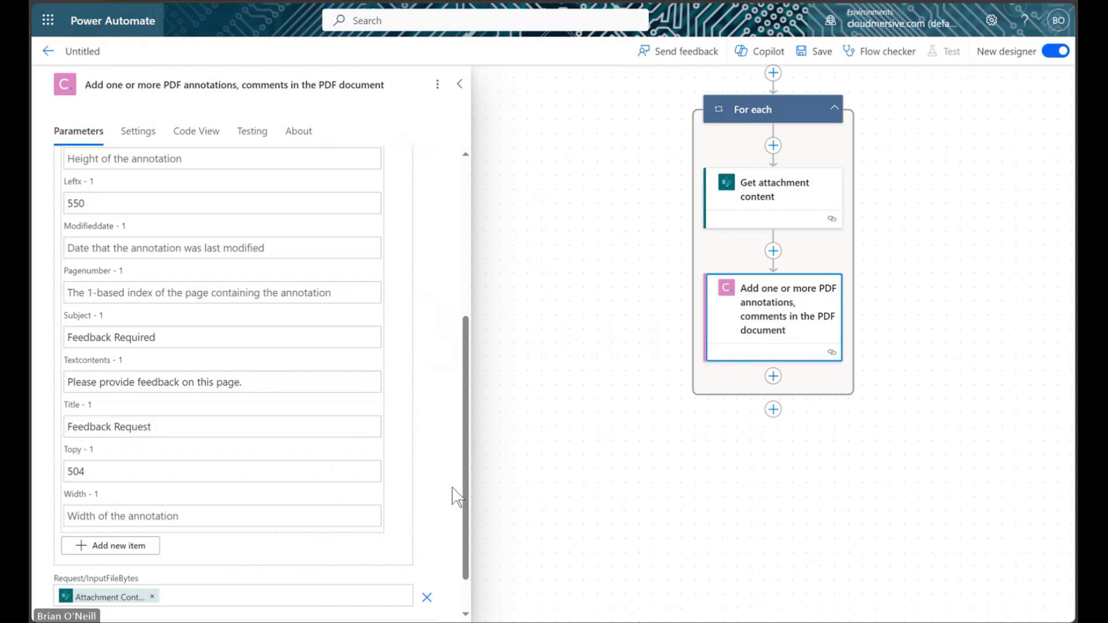
Set the annotation's page number to 1 and add a second annotation entry.
scroll(430, 376, up, 1)
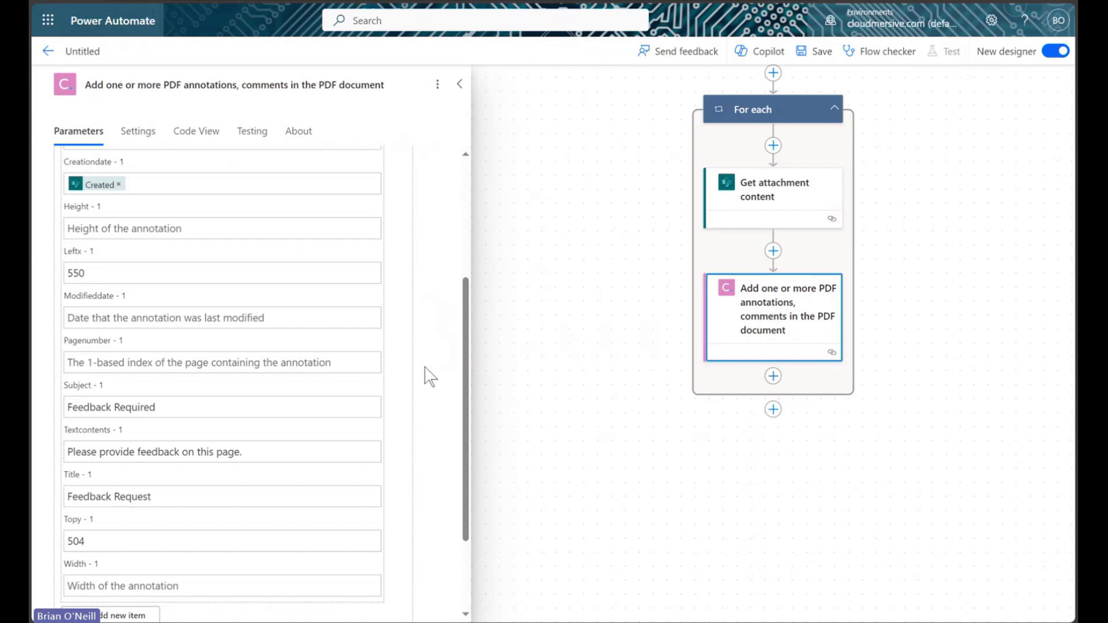
click(290, 364)
text(1)
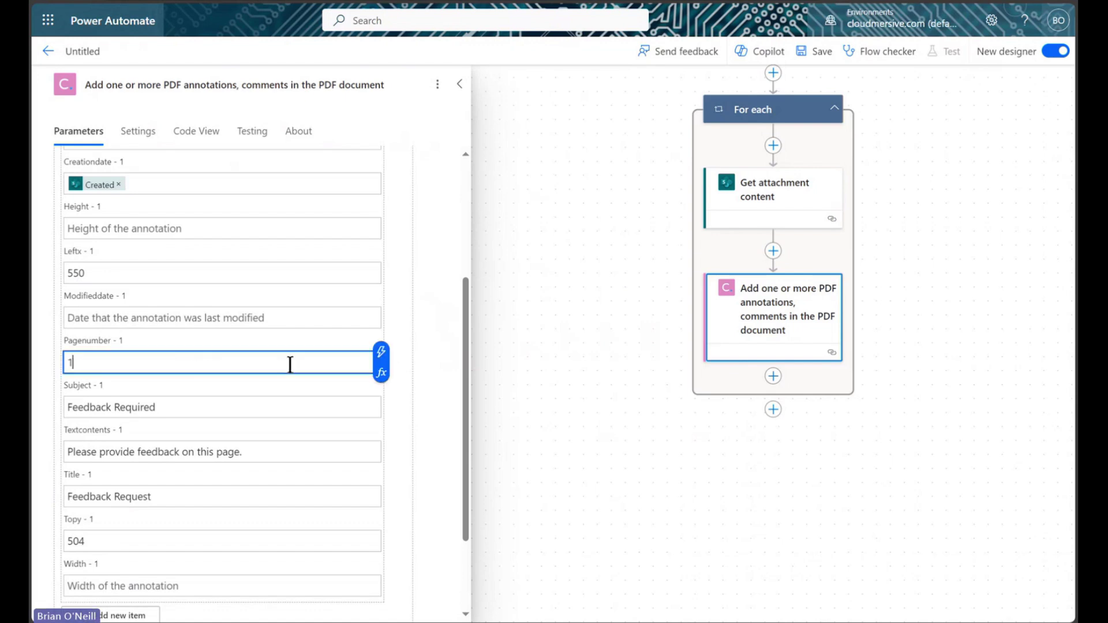
click(427, 391)
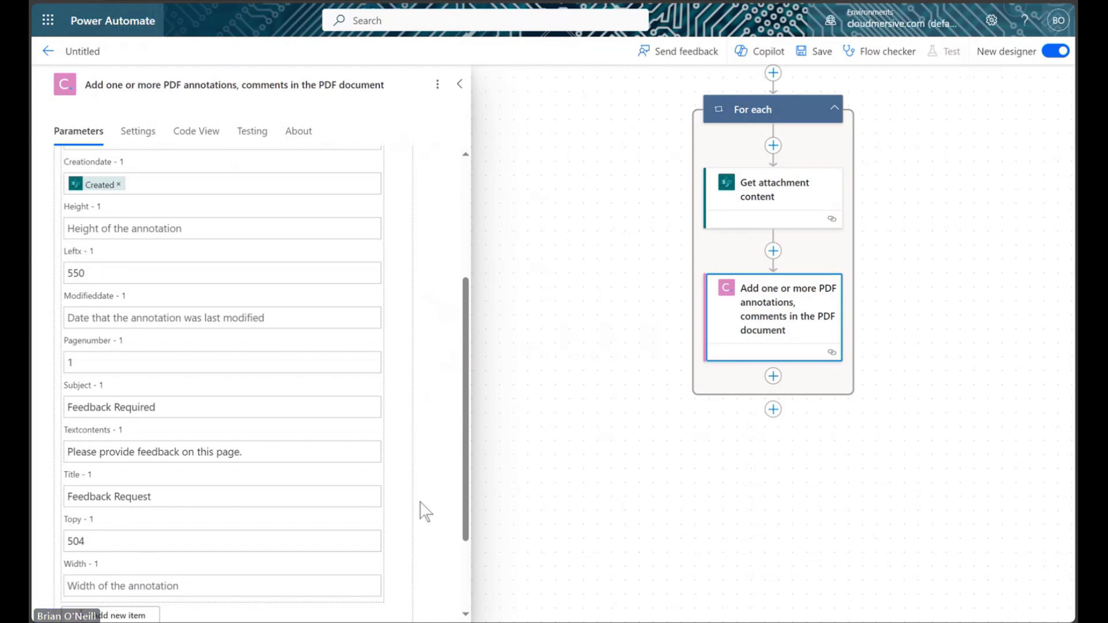
scroll(430, 487, down, 2)
click(141, 502)
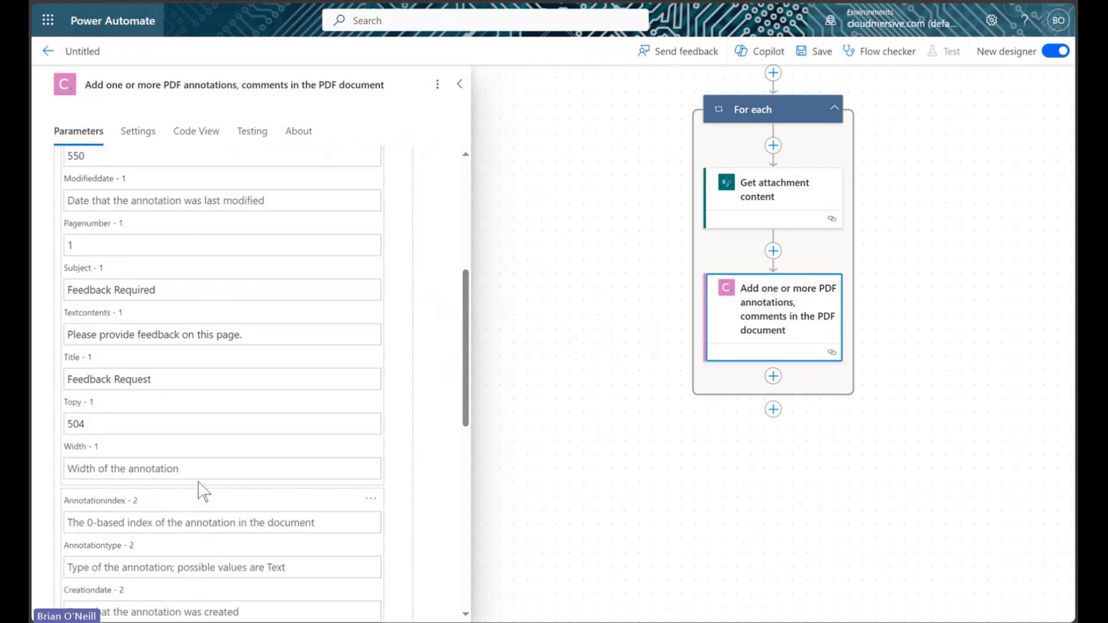
scroll(428, 453, down, 7)
scroll(431, 452, up, 8)
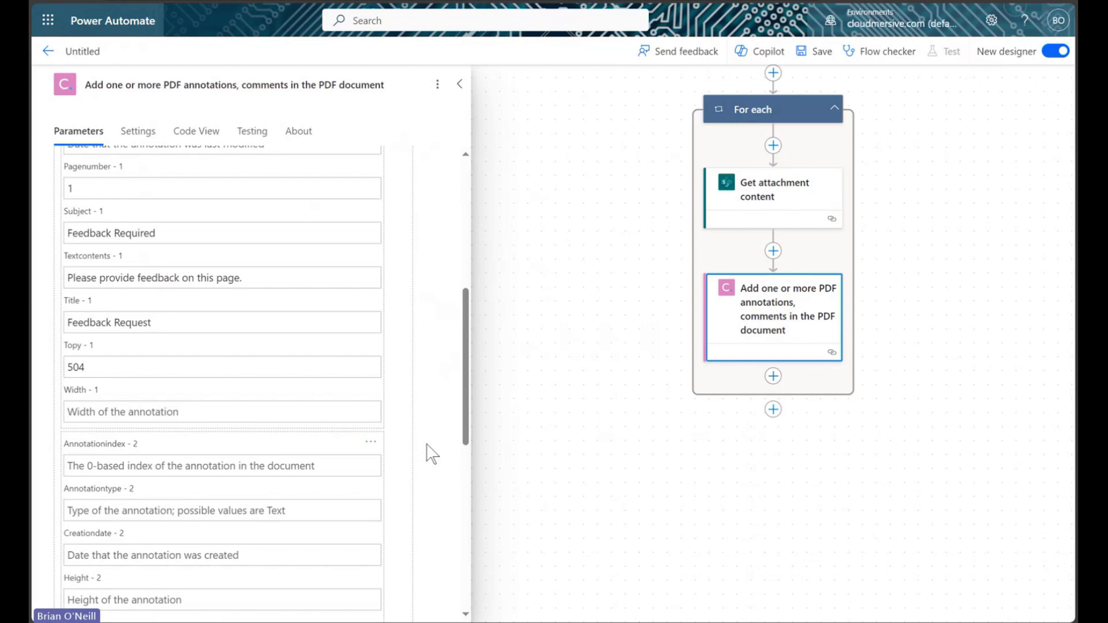
scroll(432, 455, up, 6)
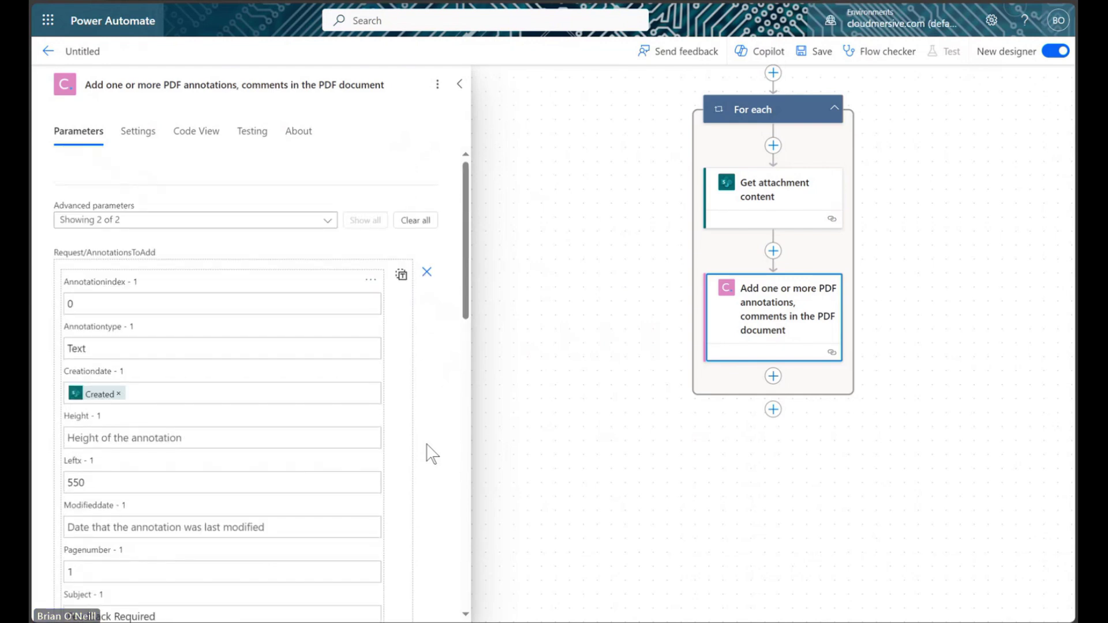
Add a SharePoint Add attachment action after the PDF annotation step.
click(459, 84)
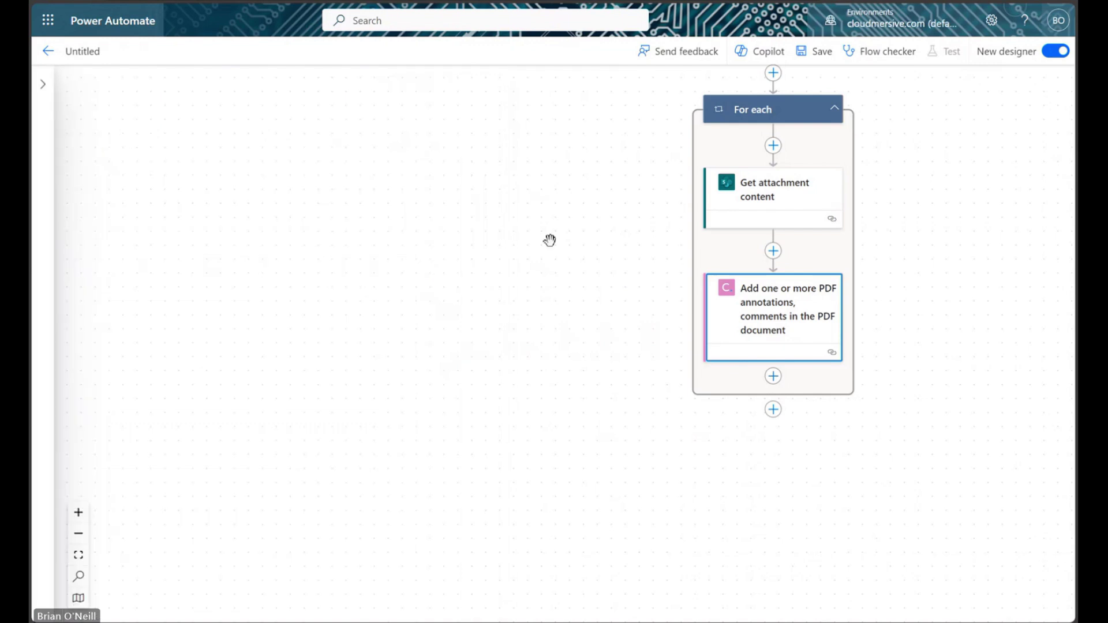
drag(550, 240, 266, 320)
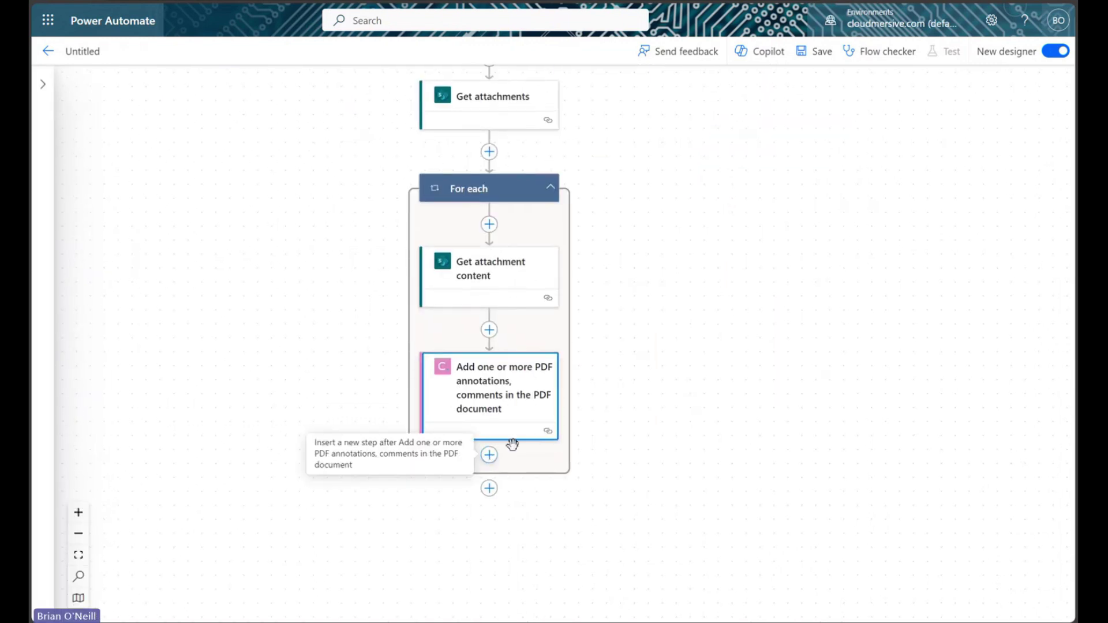
click(489, 455)
click(522, 455)
text(ad)
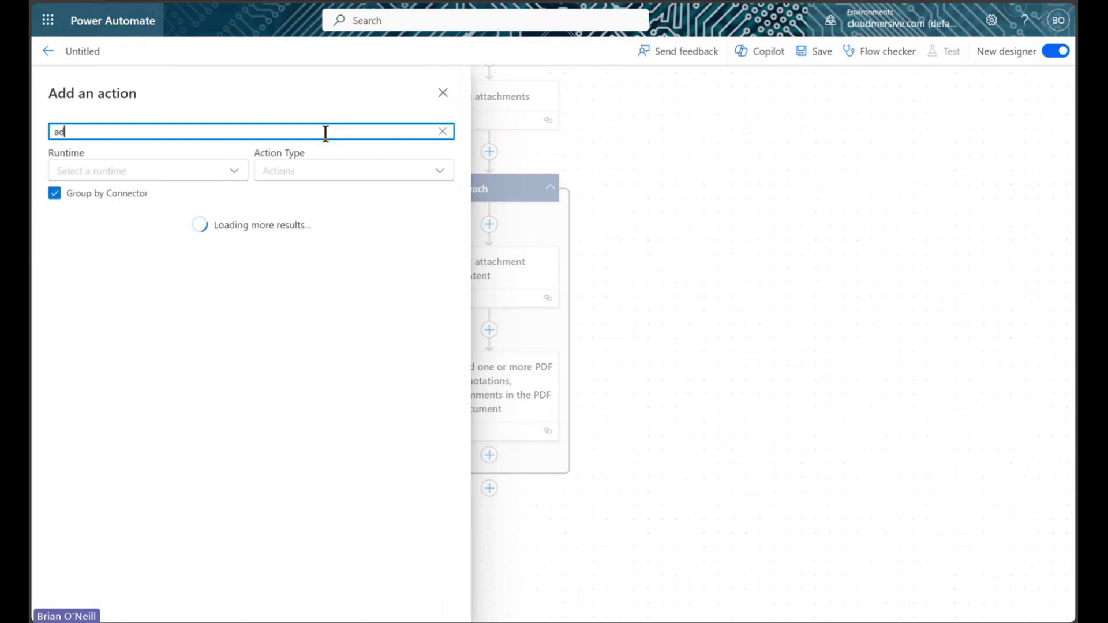
text(d attachment)
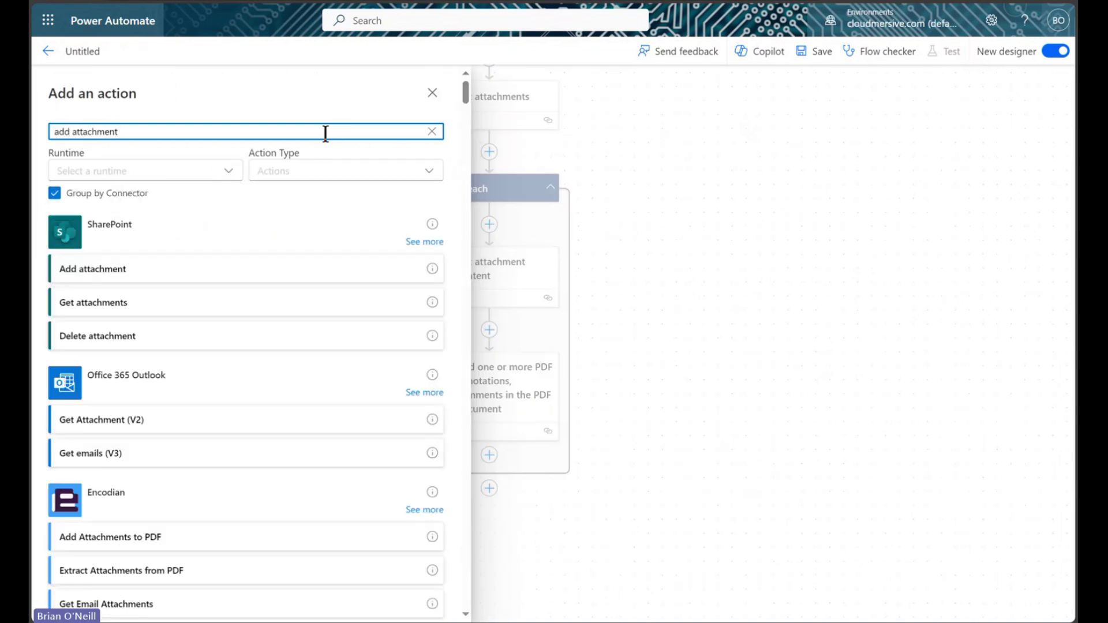
click(338, 270)
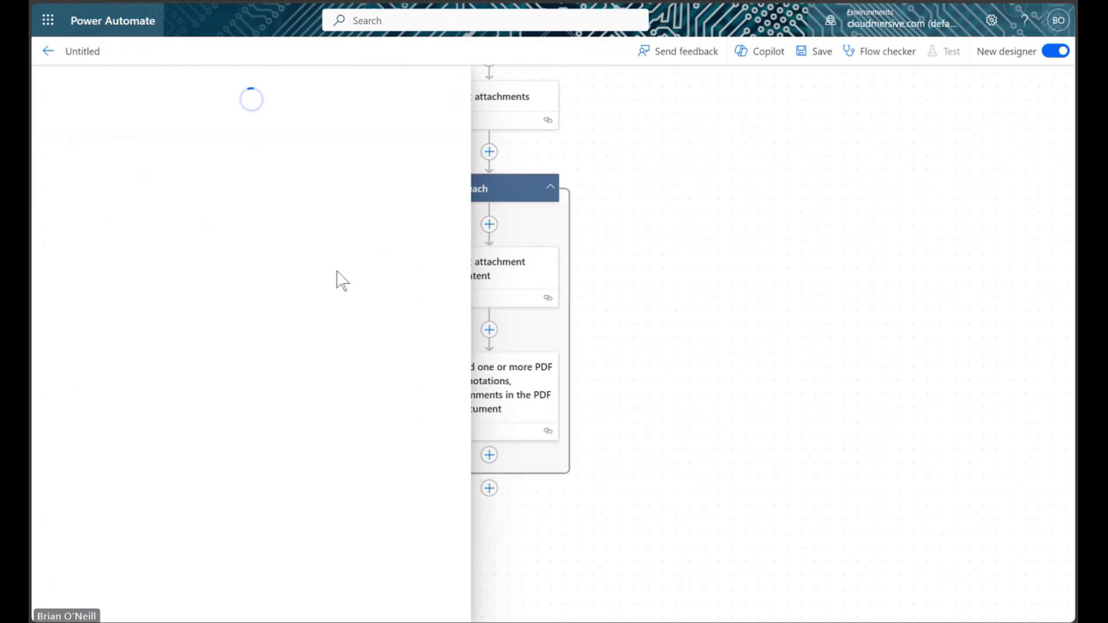
Set Add attachment to site TestTeam, list Compliance Review, Id = ID, File Content = OutputContent.
click(434, 189)
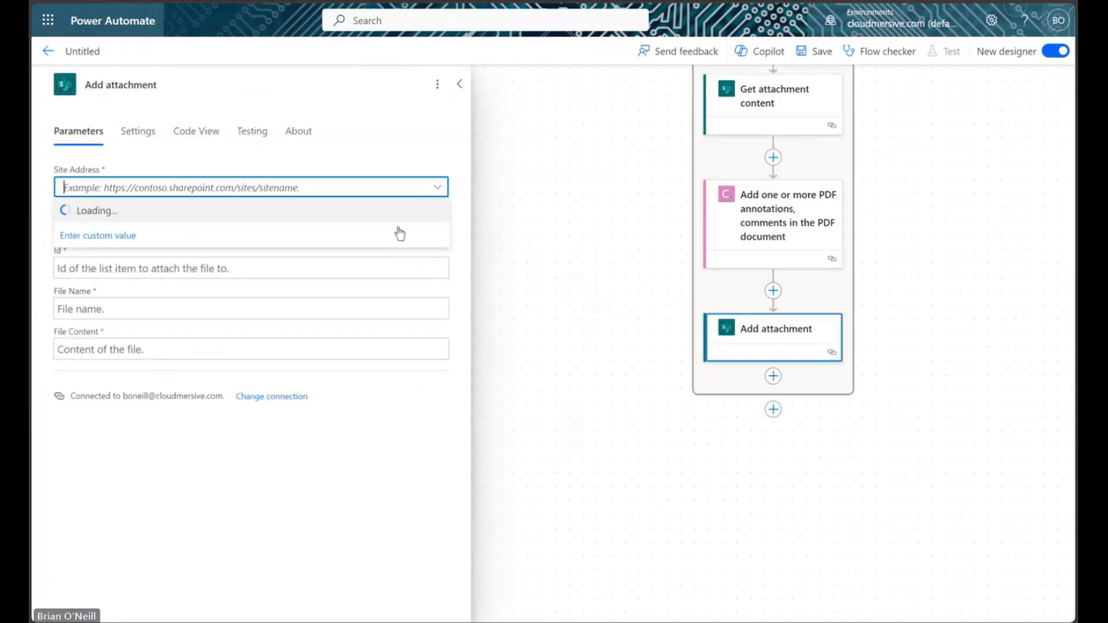
click(227, 341)
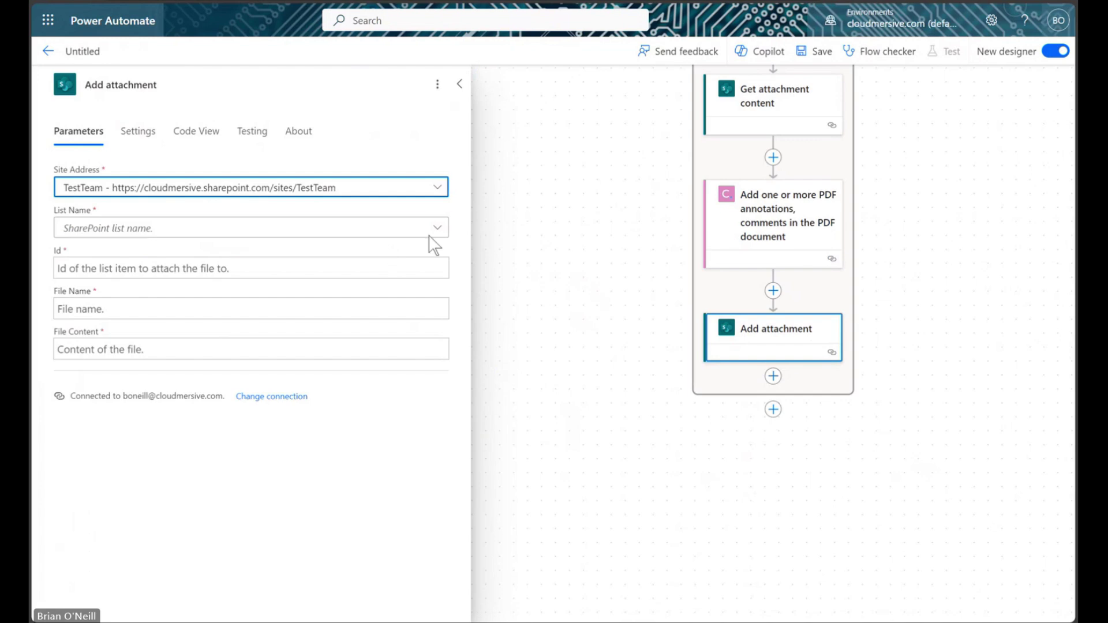
click(396, 234)
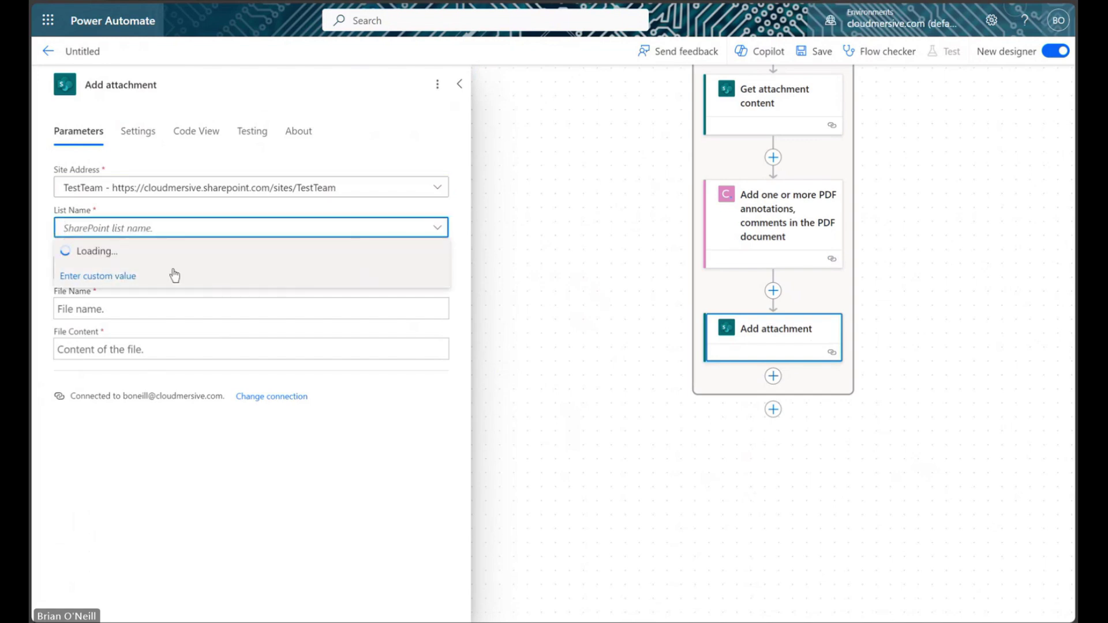
click(168, 251)
click(228, 264)
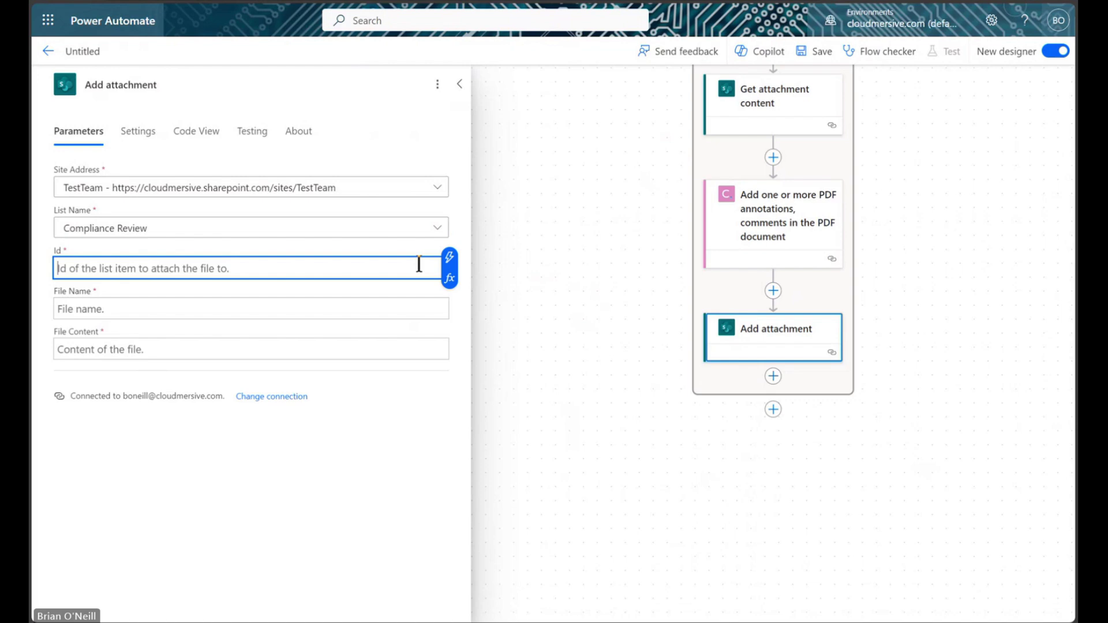
click(450, 257)
click(559, 370)
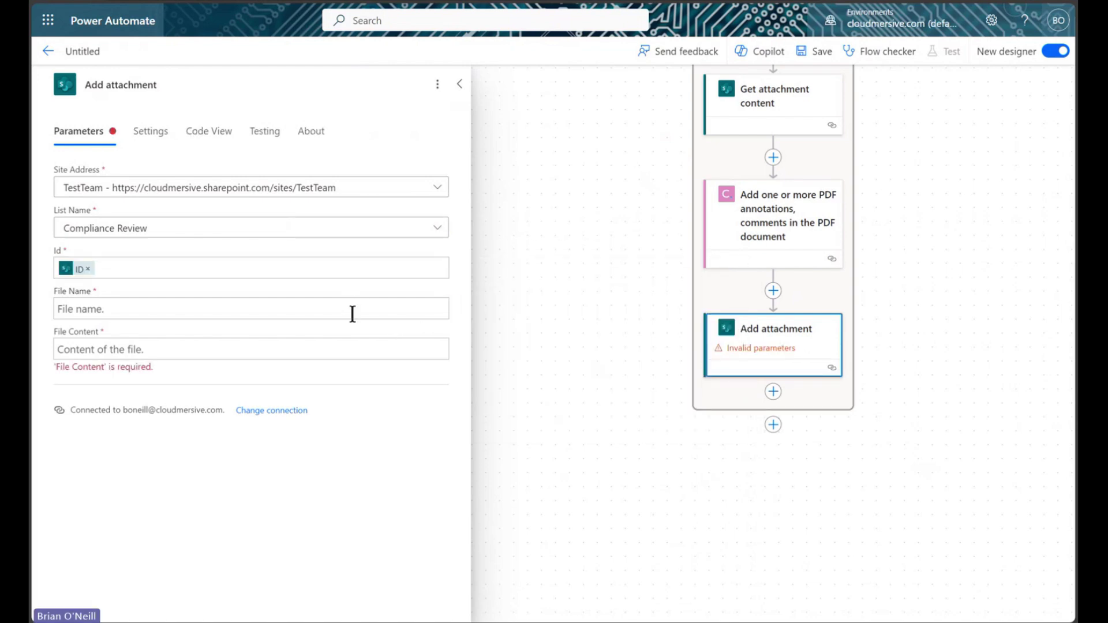
click(397, 350)
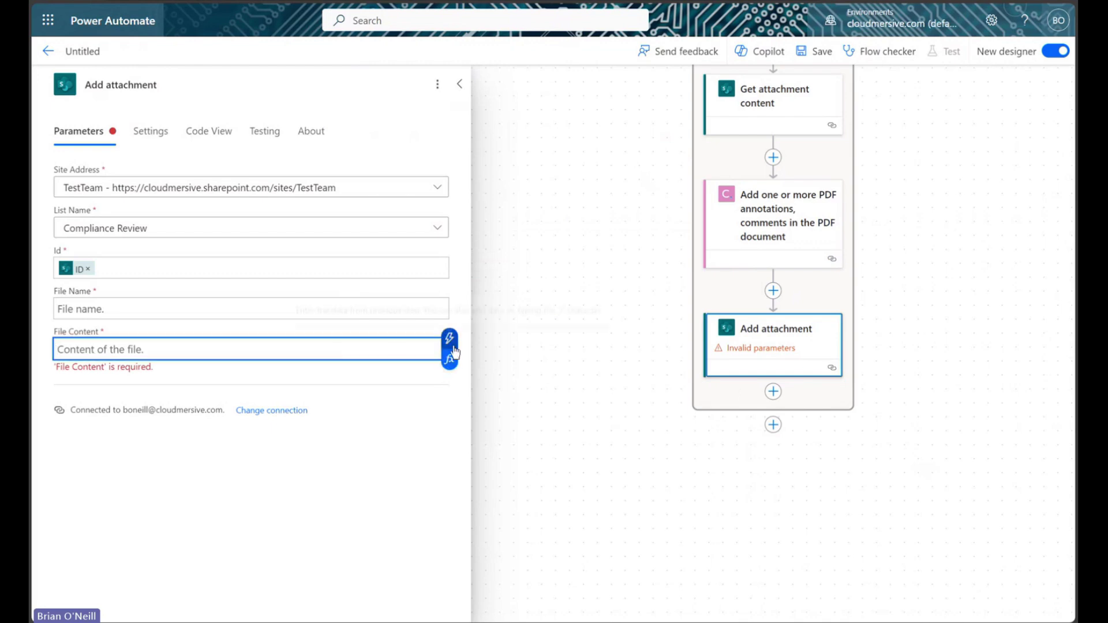
click(450, 338)
click(532, 336)
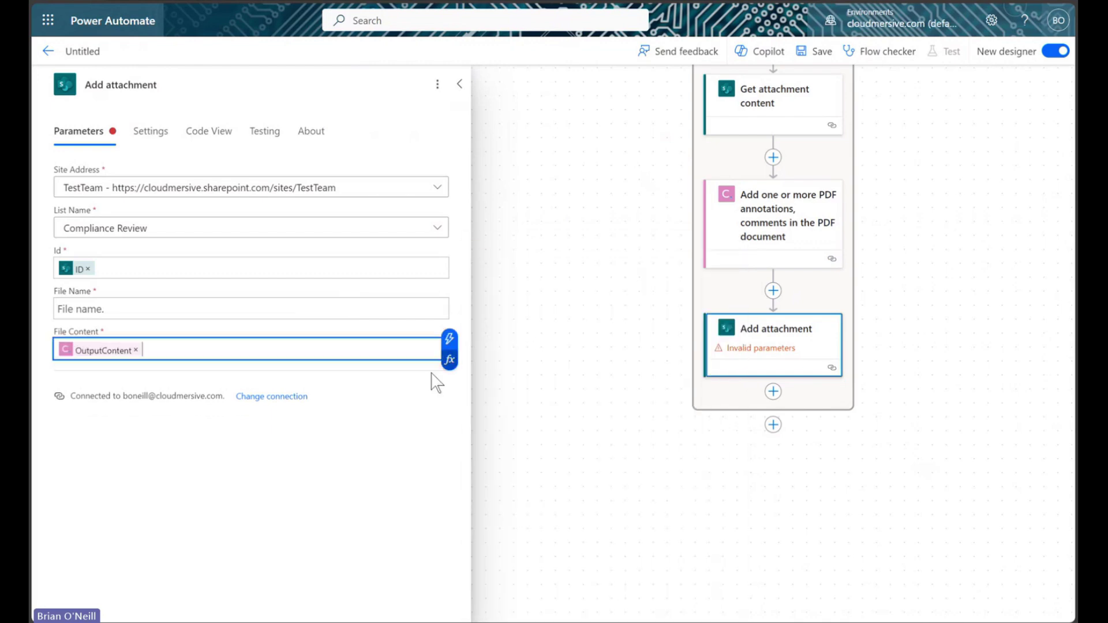
click(416, 405)
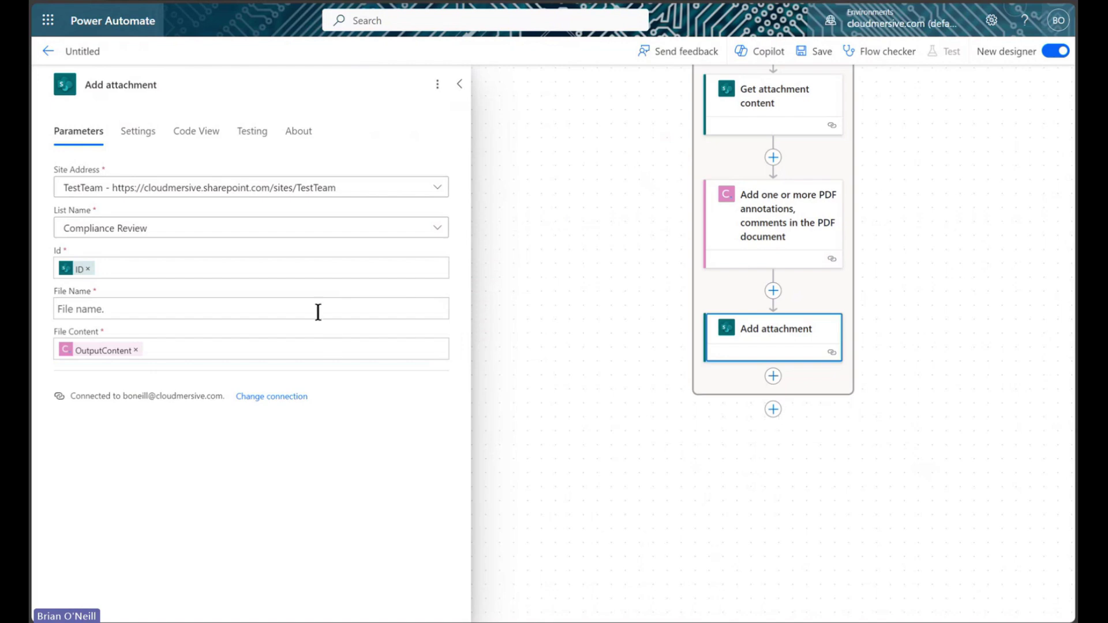
Set File Name to slice(DisplayName, 0, -4) plus ' + comments.pdf' and save the flow.
click(317, 309)
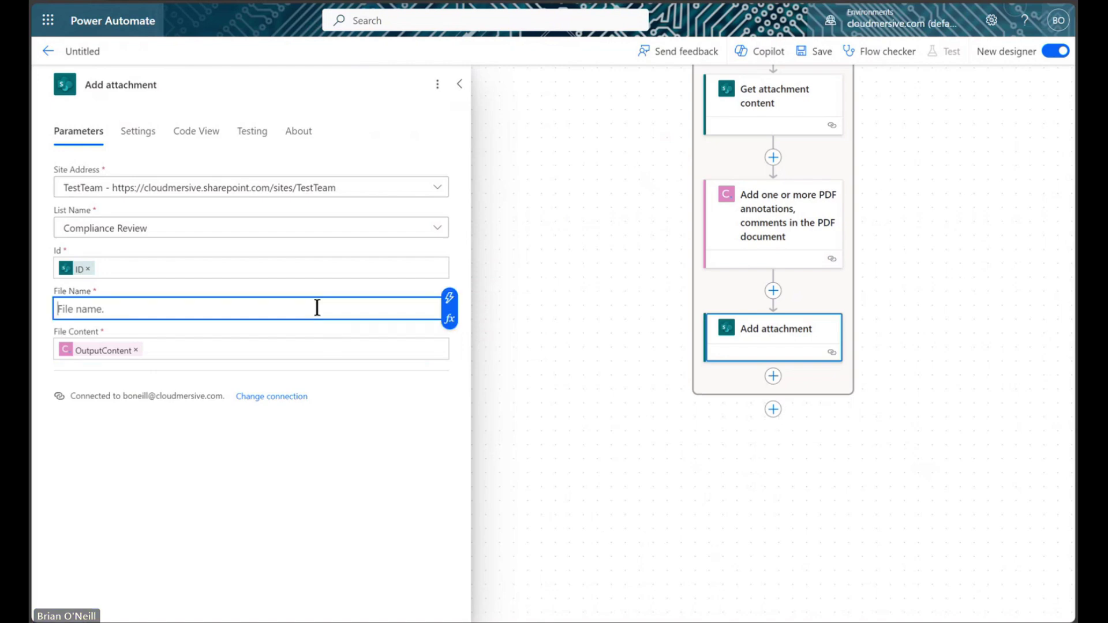
click(454, 323)
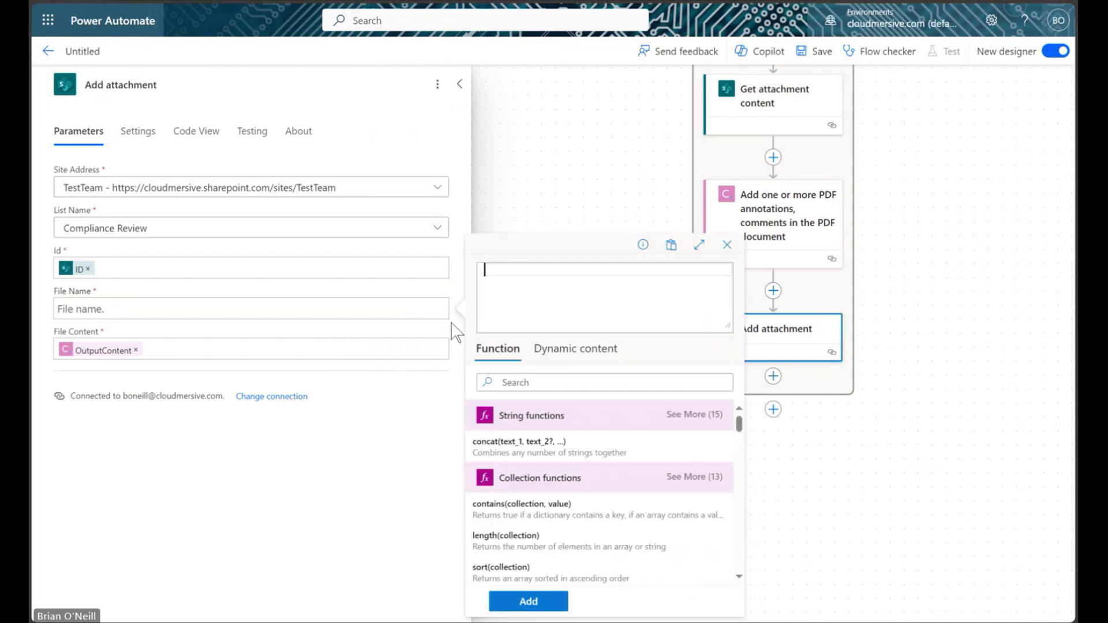
click(708, 415)
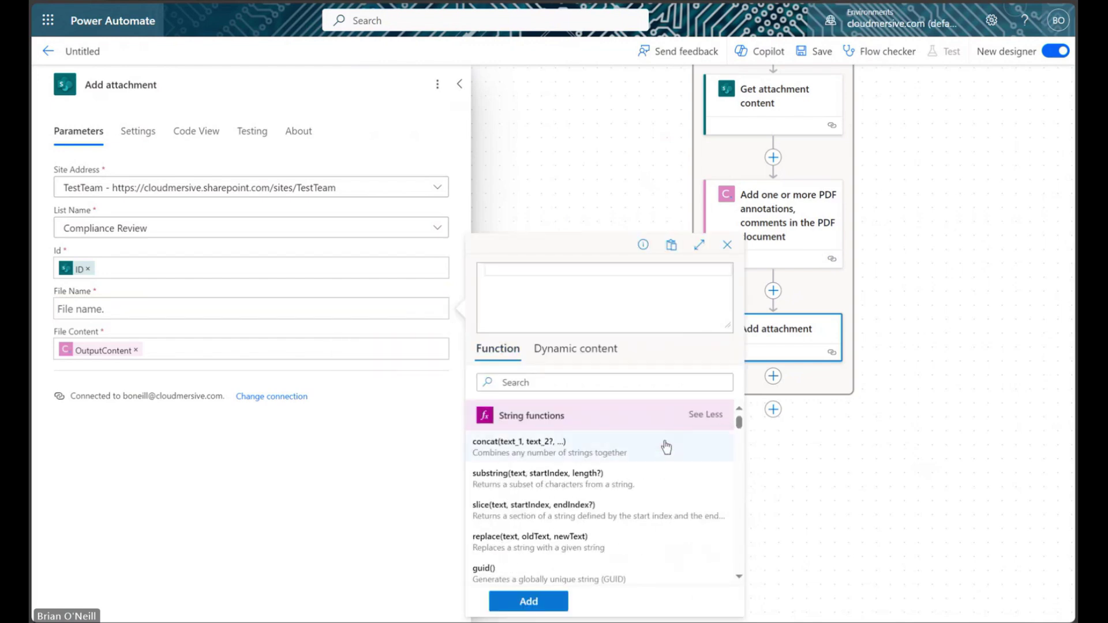
click(606, 511)
click(592, 353)
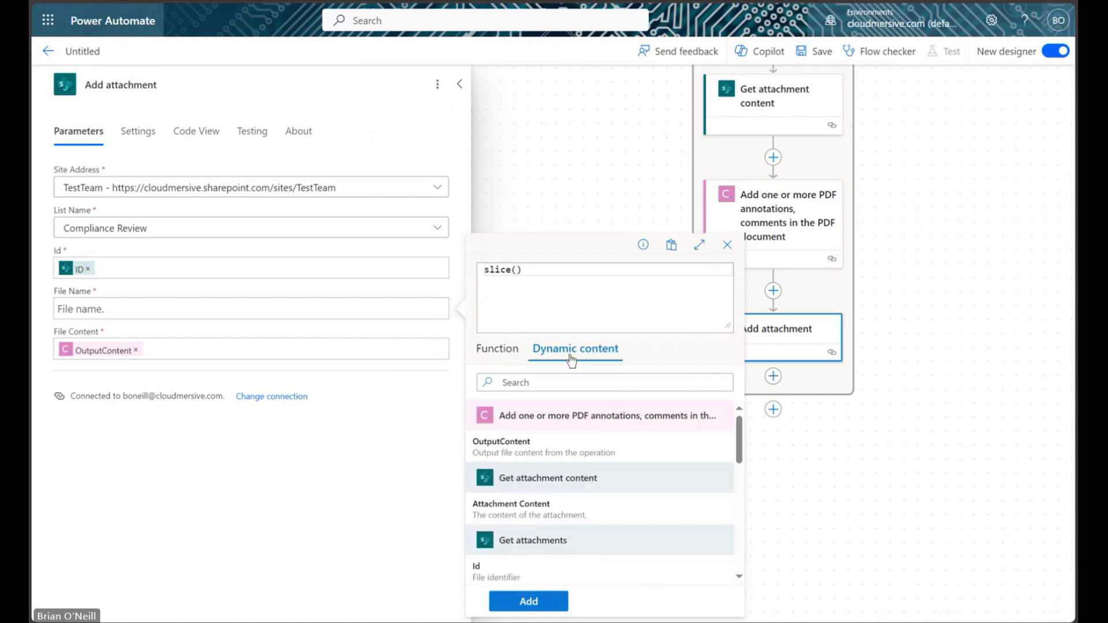
scroll(557, 523, down, 2)
click(555, 494)
text(, 0, )
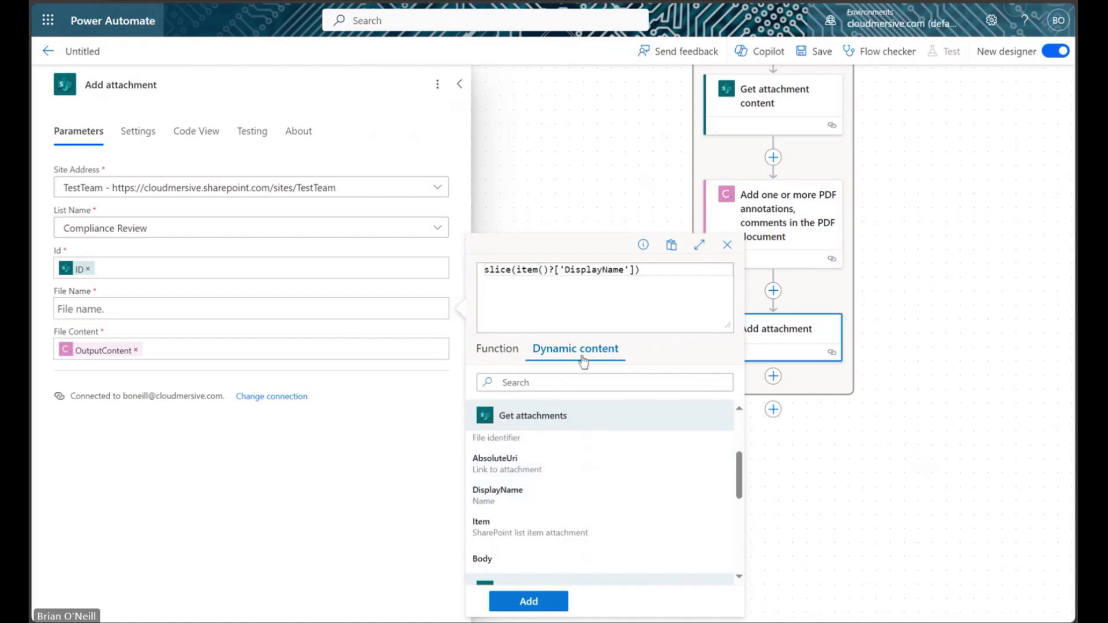
text(-4)
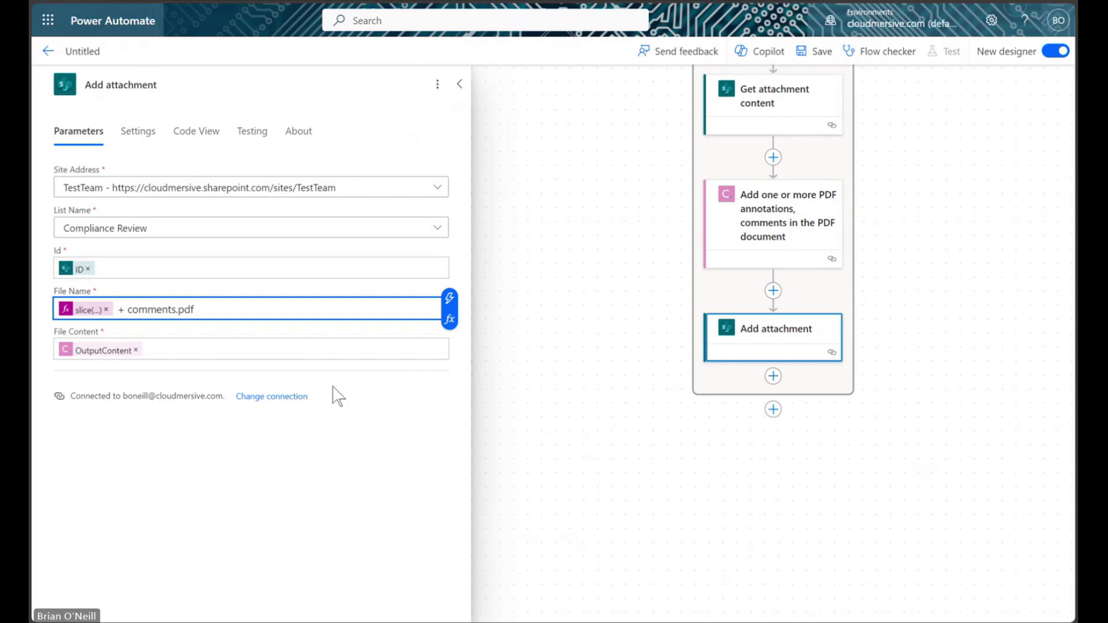
scroll(489, 138, up, 2)
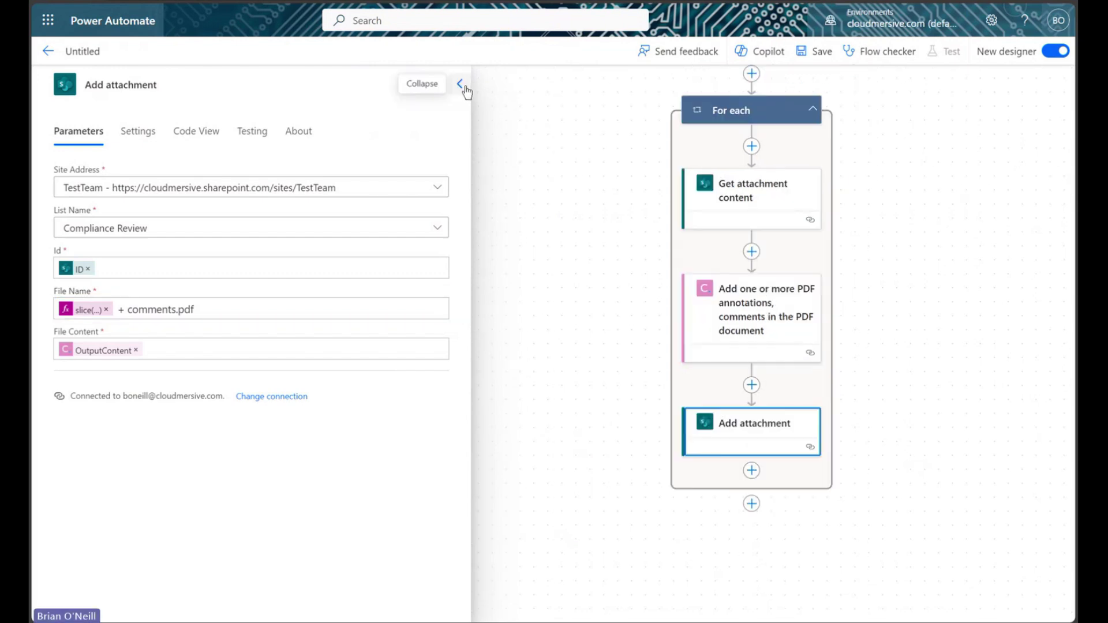
click(459, 84)
drag(554, 234, 324, 262)
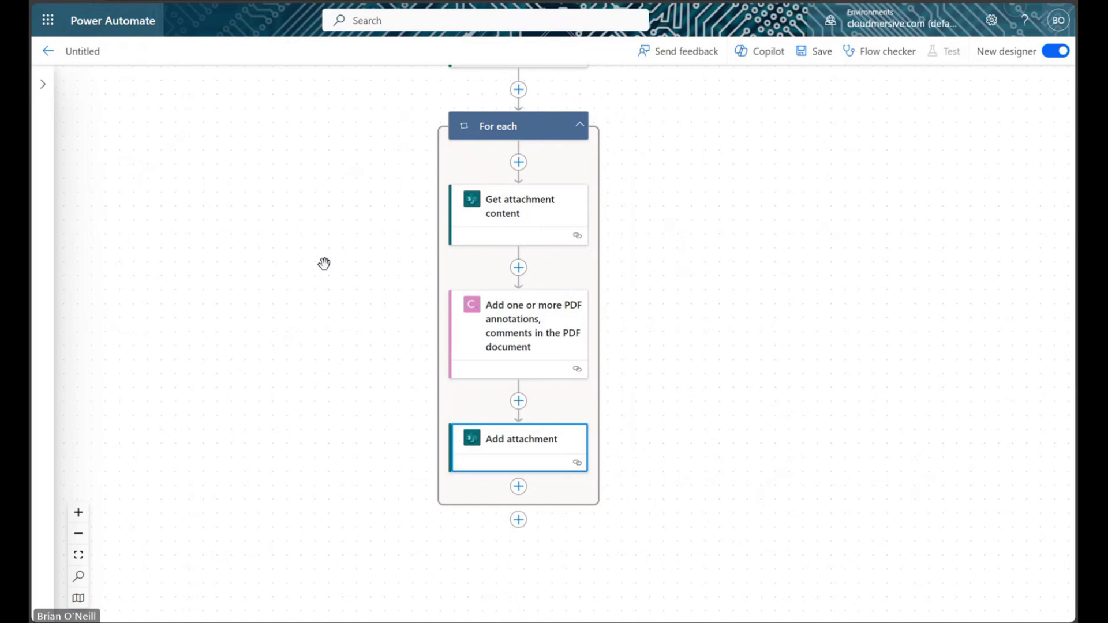
click(815, 52)
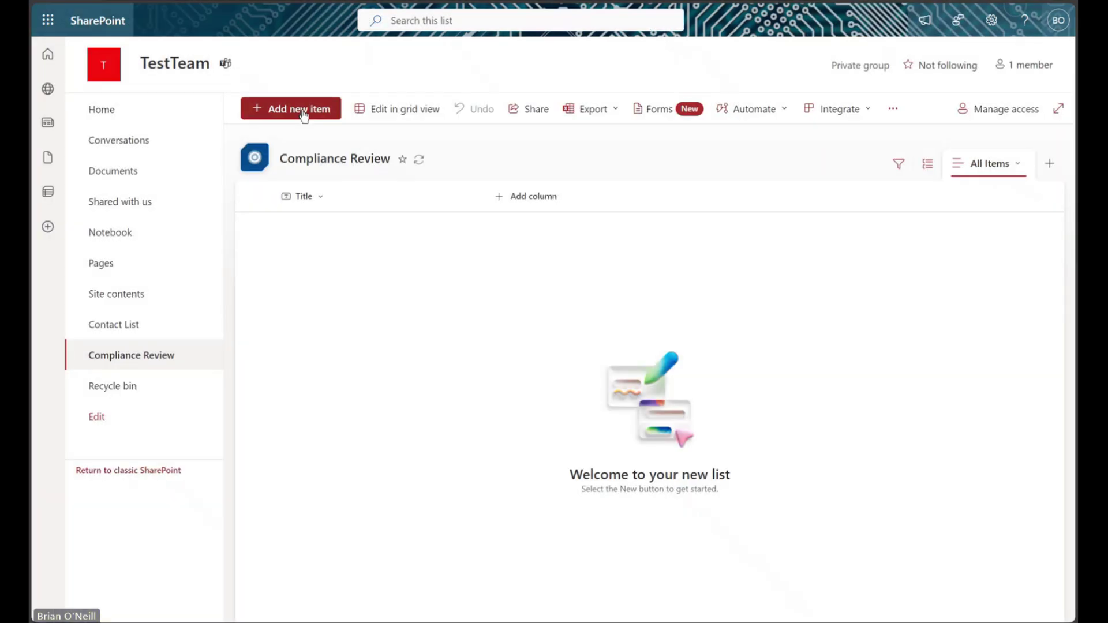
Test by adding a Compliance Review item with Lorem Ipsum.pdf, then open 'Lorem Ipsum + comments.pdf'.
click(304, 113)
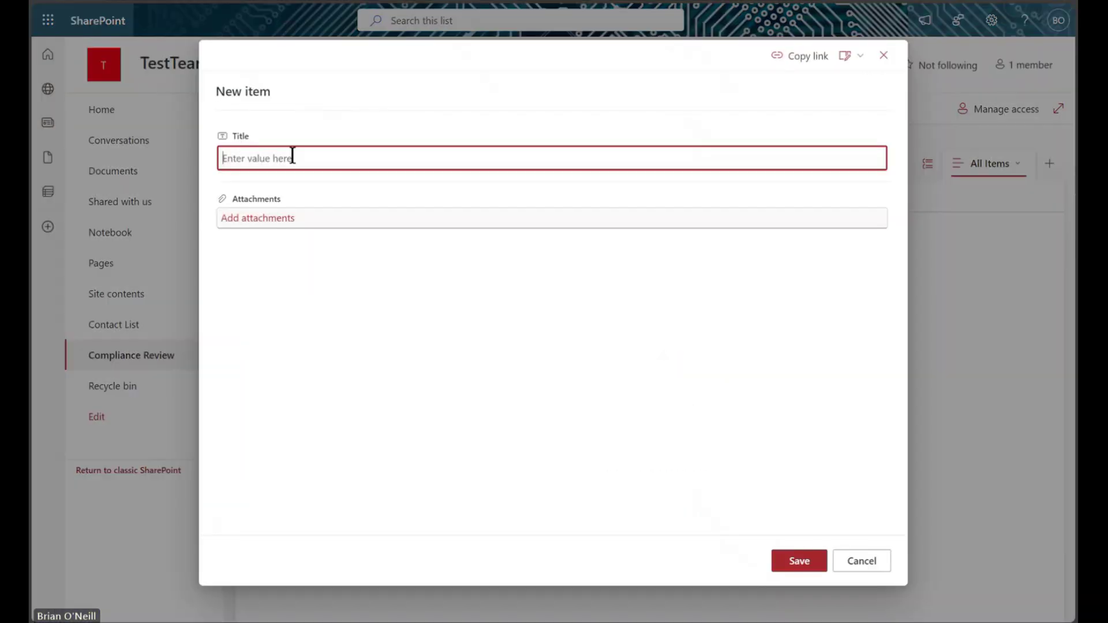
click(250, 223)
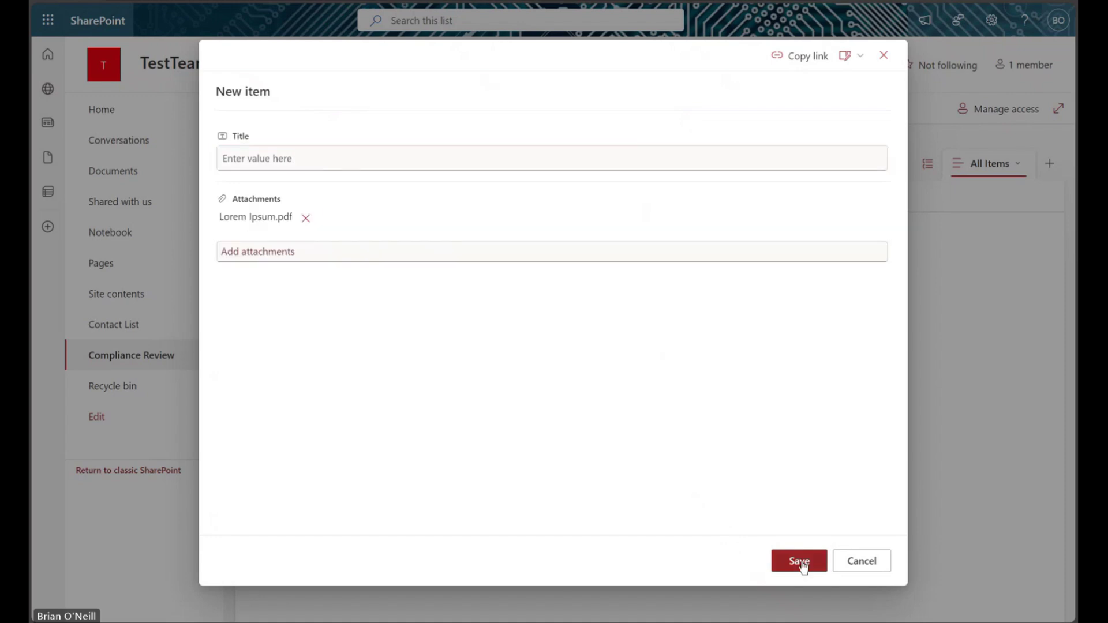
click(800, 563)
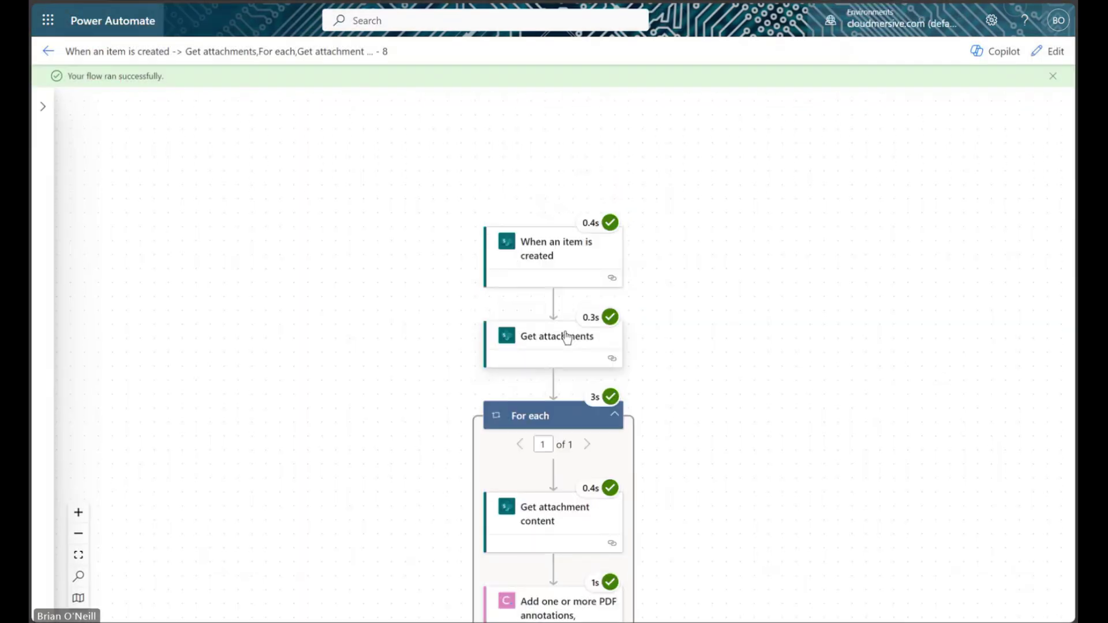
scroll(567, 339, down, 5)
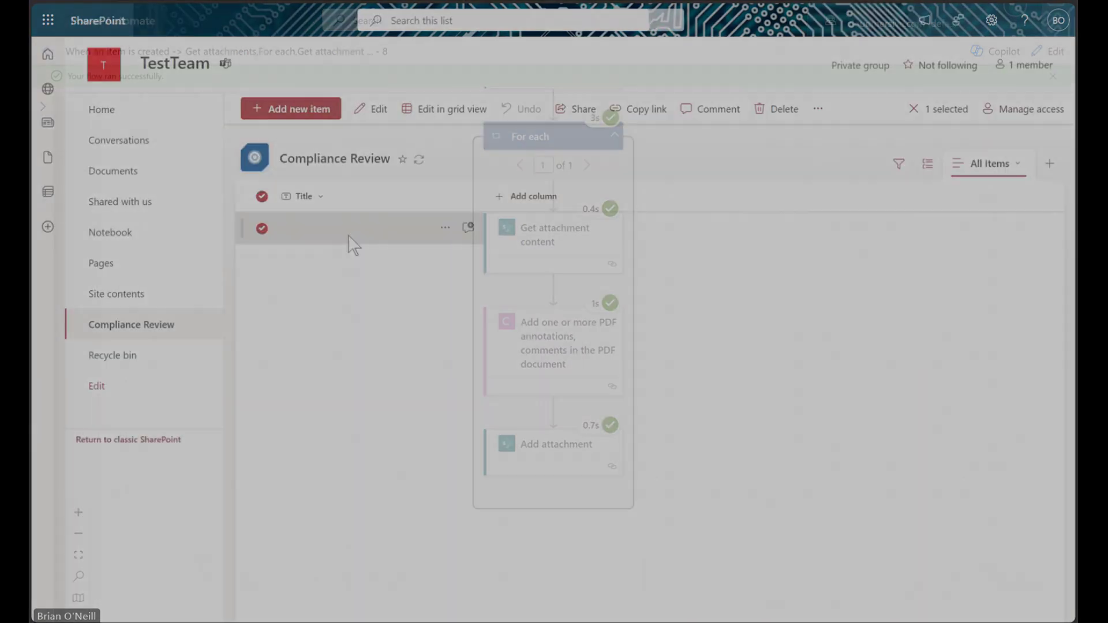
click(346, 243)
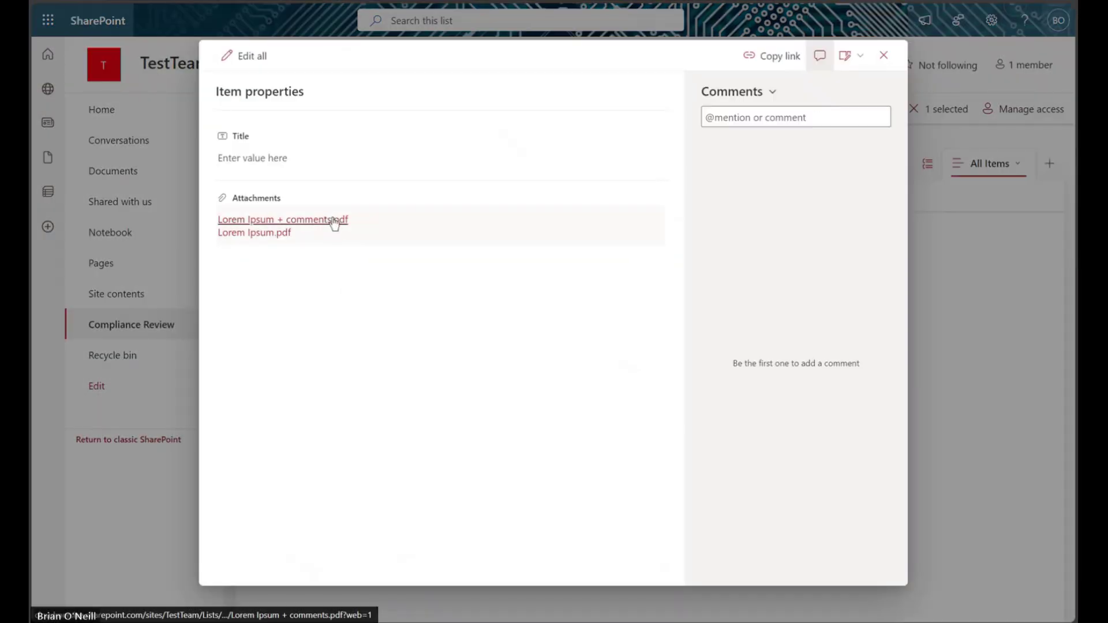
click(335, 219)
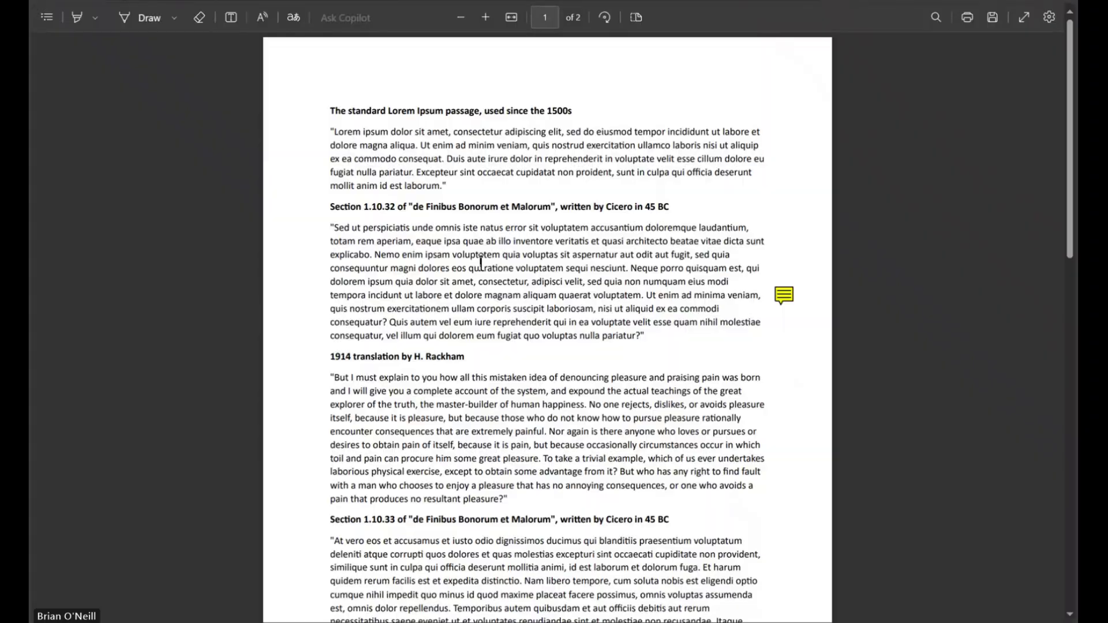
mouse_move(780, 296)
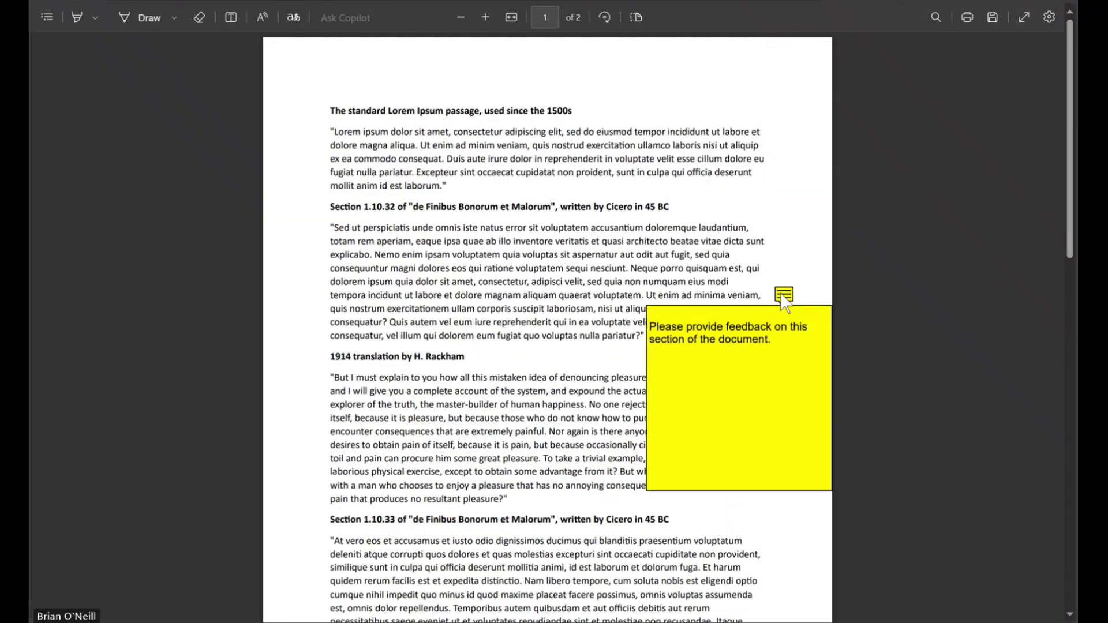